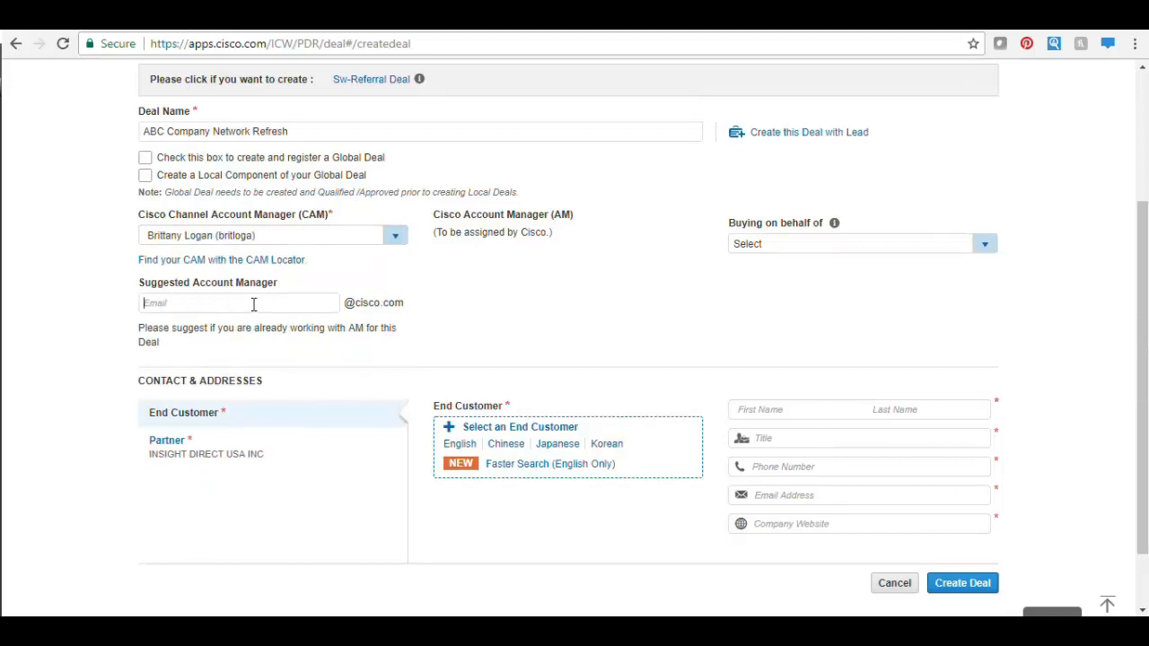
- Enter the account manager's ID as suggested AM and set ABC COMPANY, Cleveland, OH as end customer
click(528, 474)
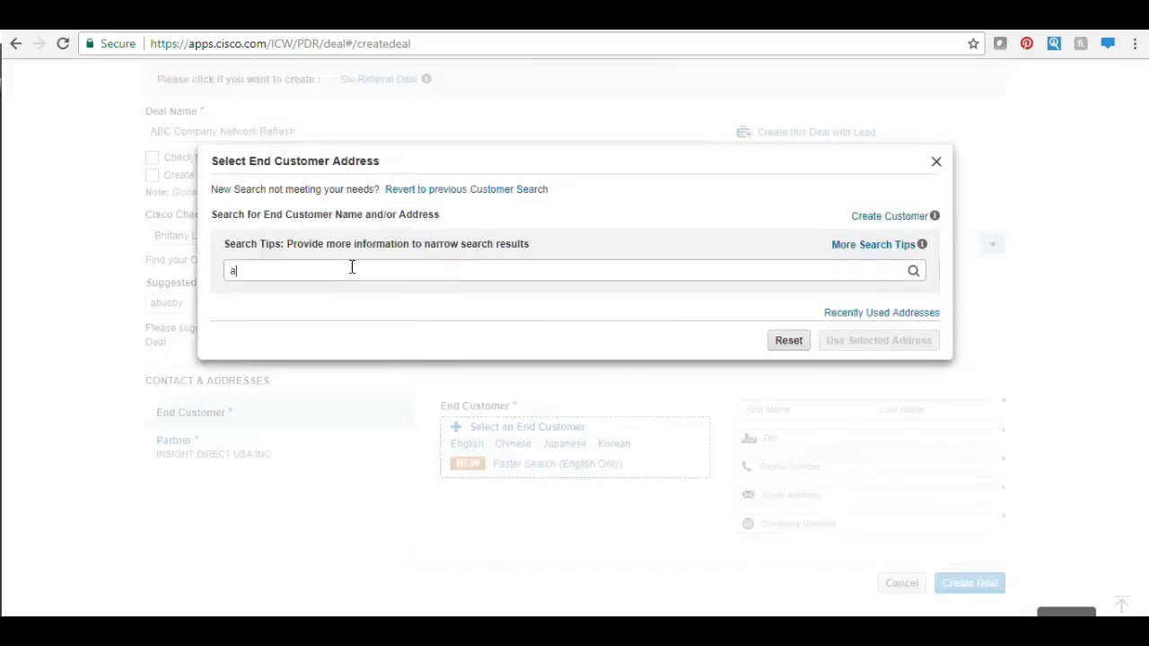
click(351, 267)
text(abc company)
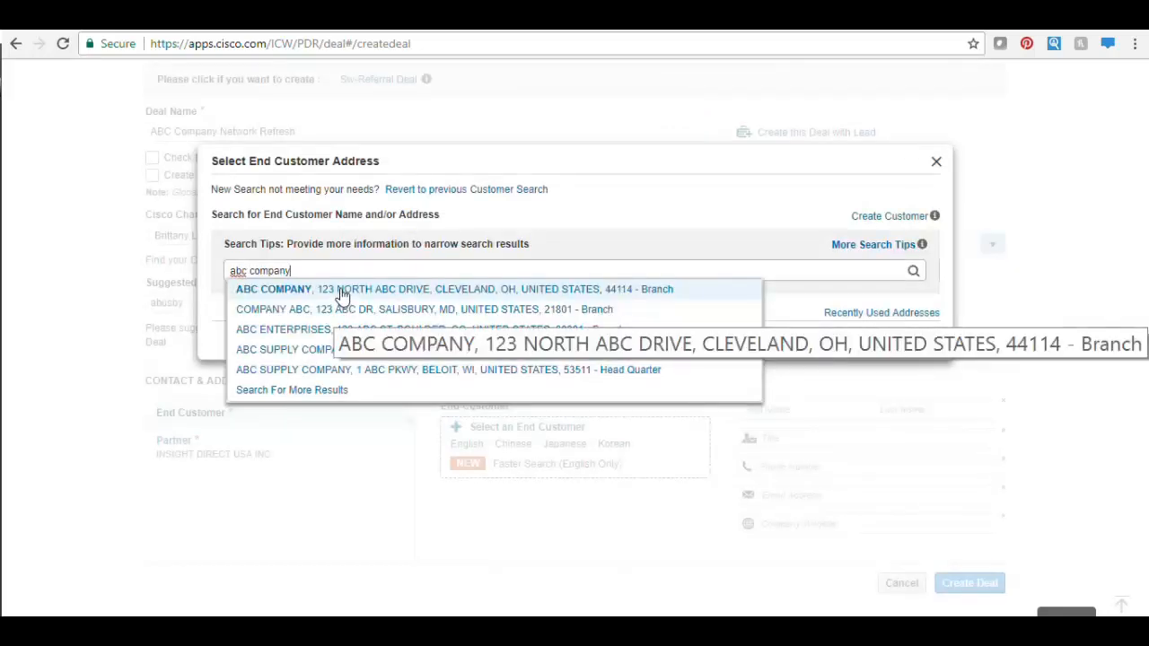
click(341, 290)
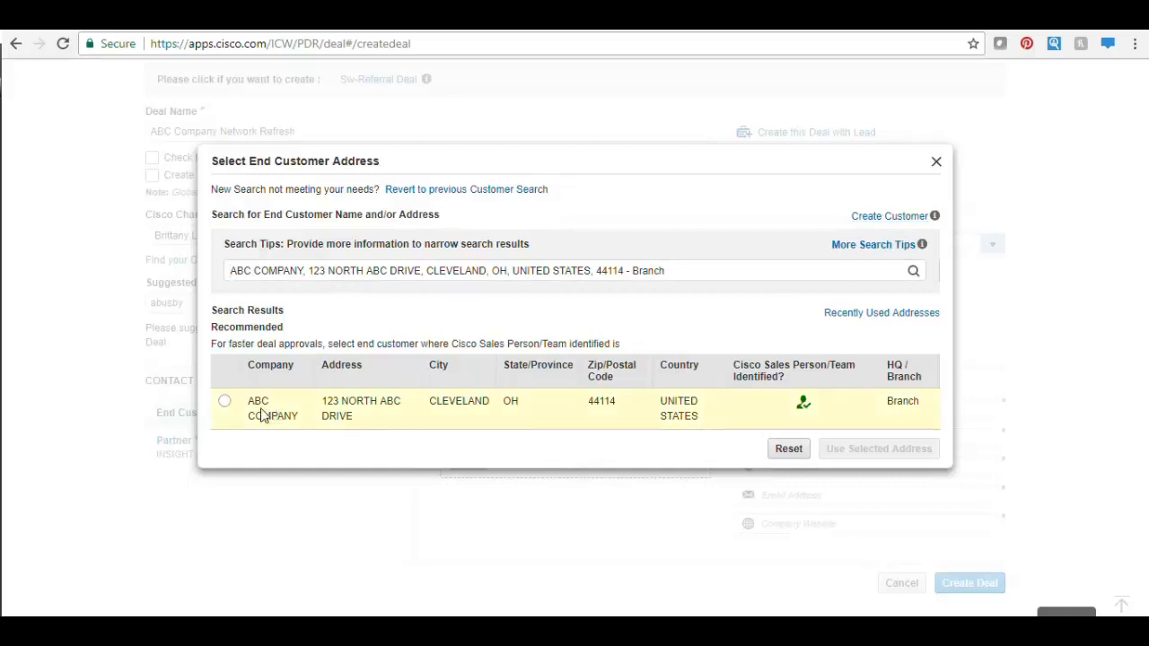
click(225, 402)
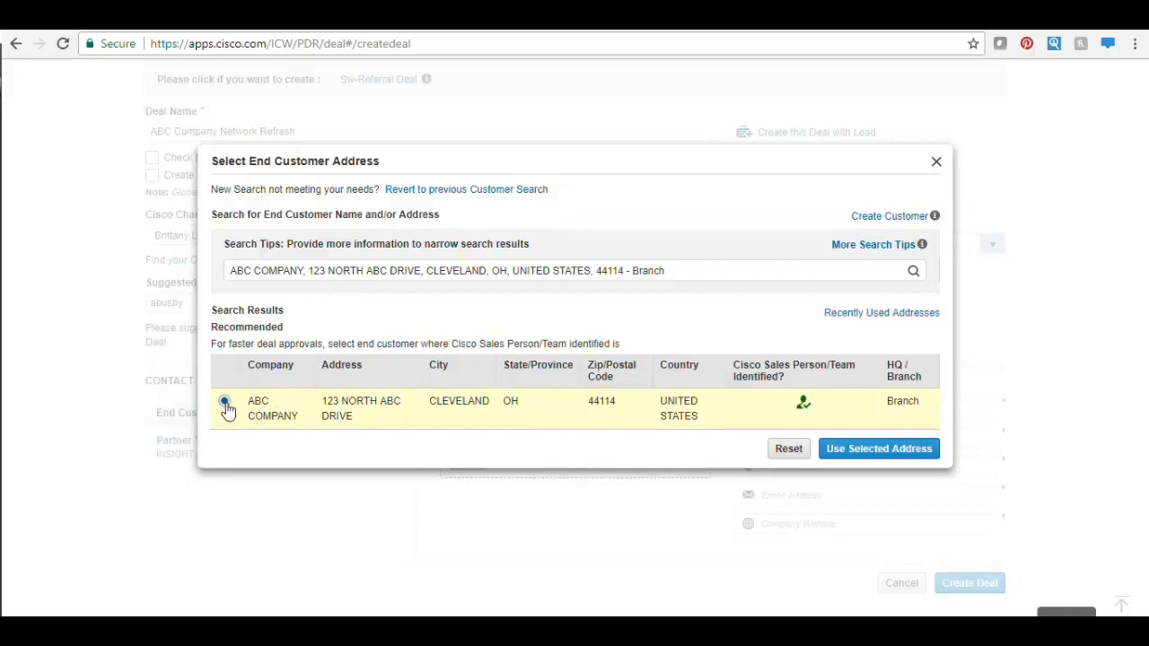
click(871, 449)
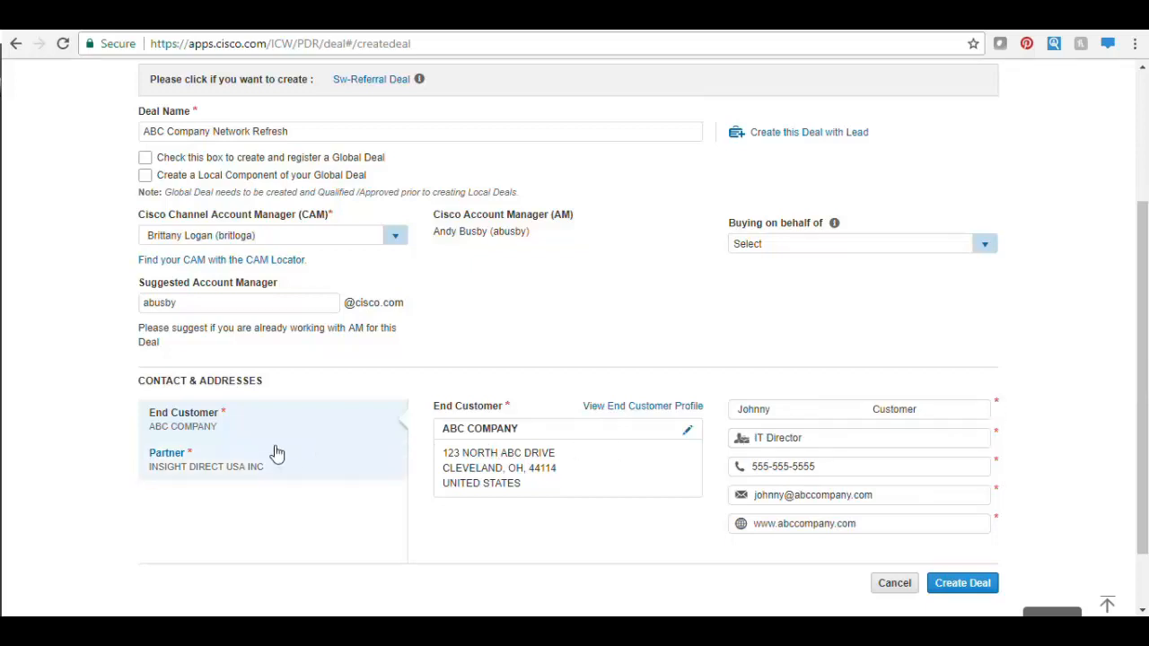
- Fill the partner contact from my user profile with title AE and create the deal
click(197, 463)
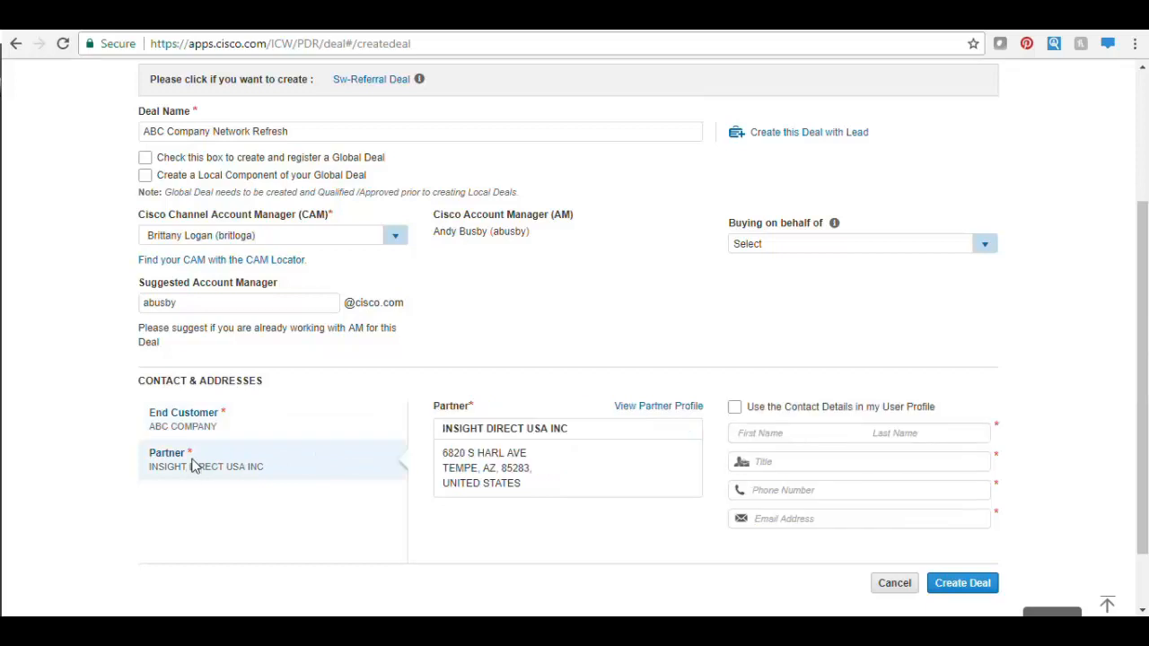
click(734, 409)
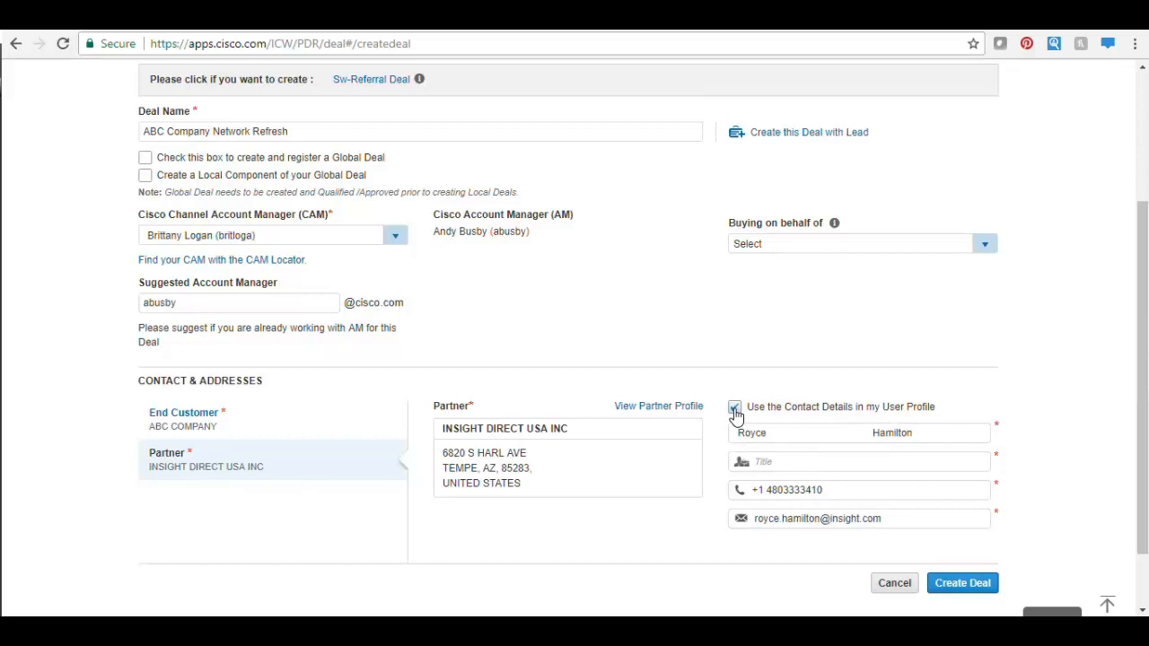
click(764, 463)
text(AE)
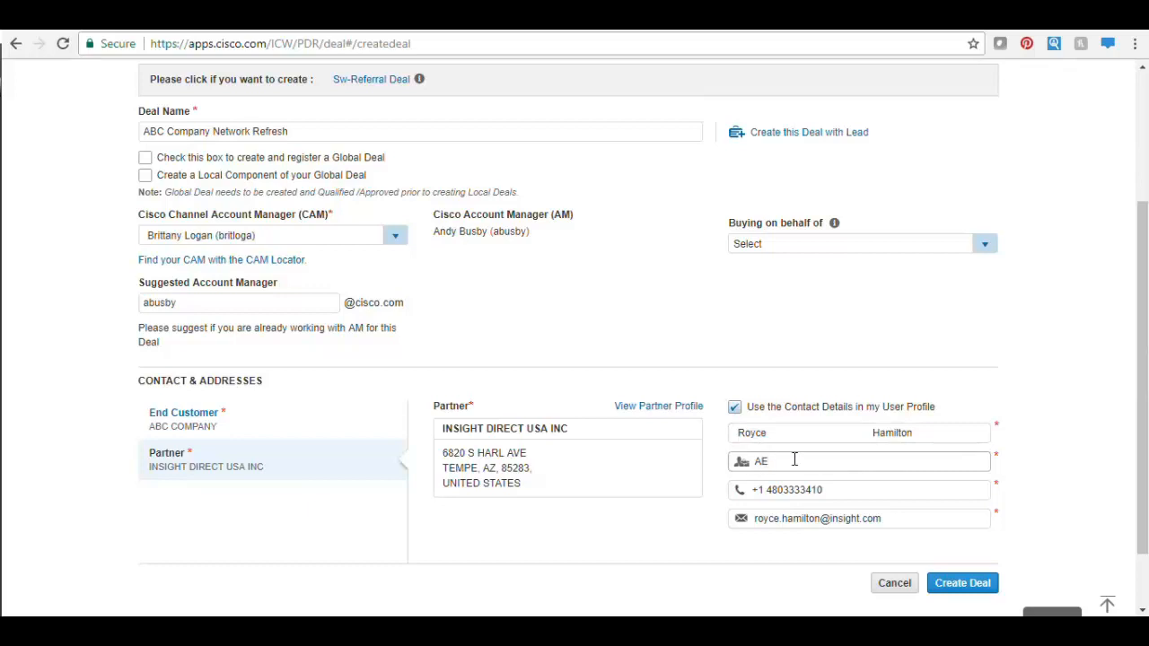
click(952, 589)
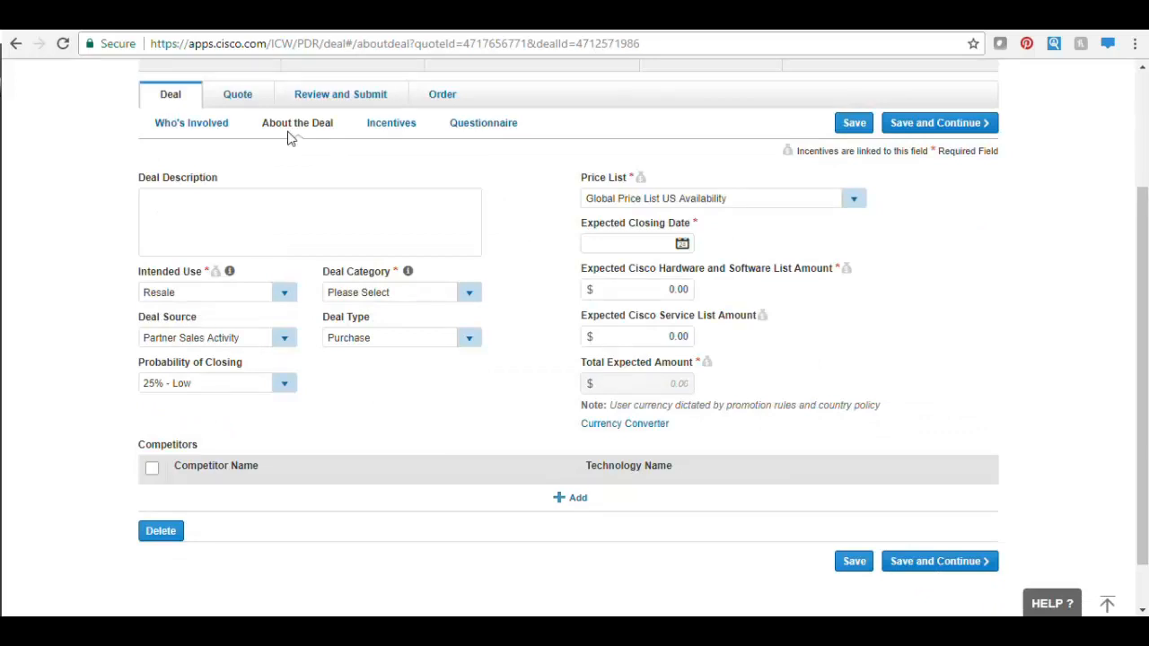
- Paste the 2-branch network refresh description; set Other-Resale/Infrastructure, Purchase, and 75% - High probability
click(181, 203)
text(ABC Company doing a network refresh of 2 branch locations)
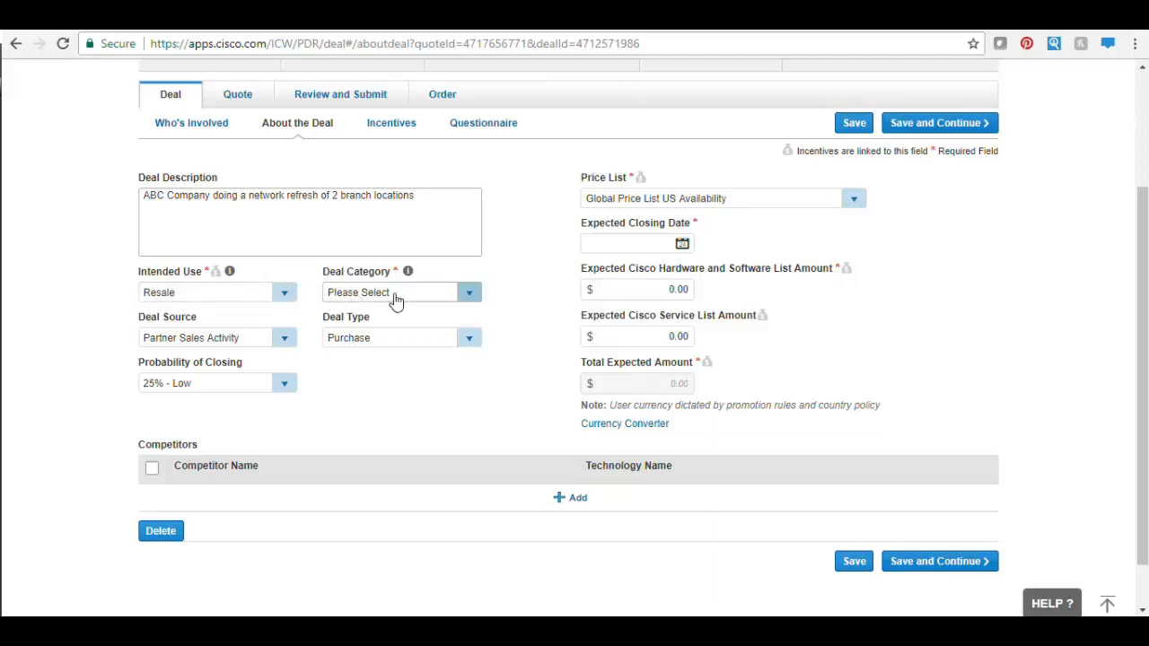
click(476, 302)
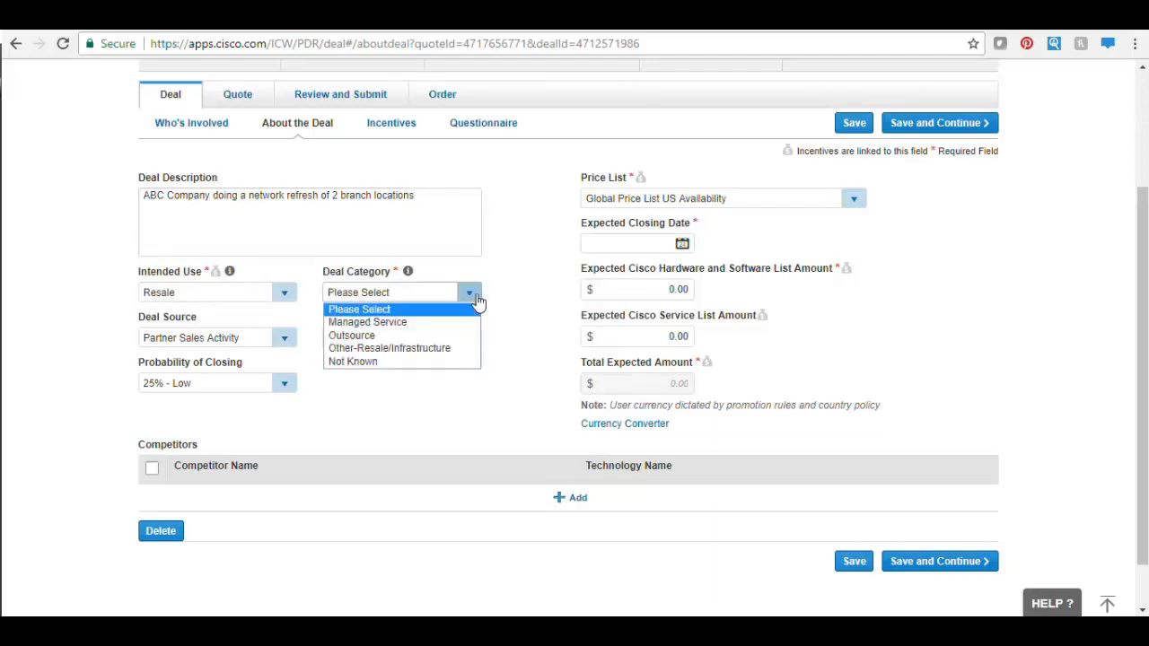
click(435, 348)
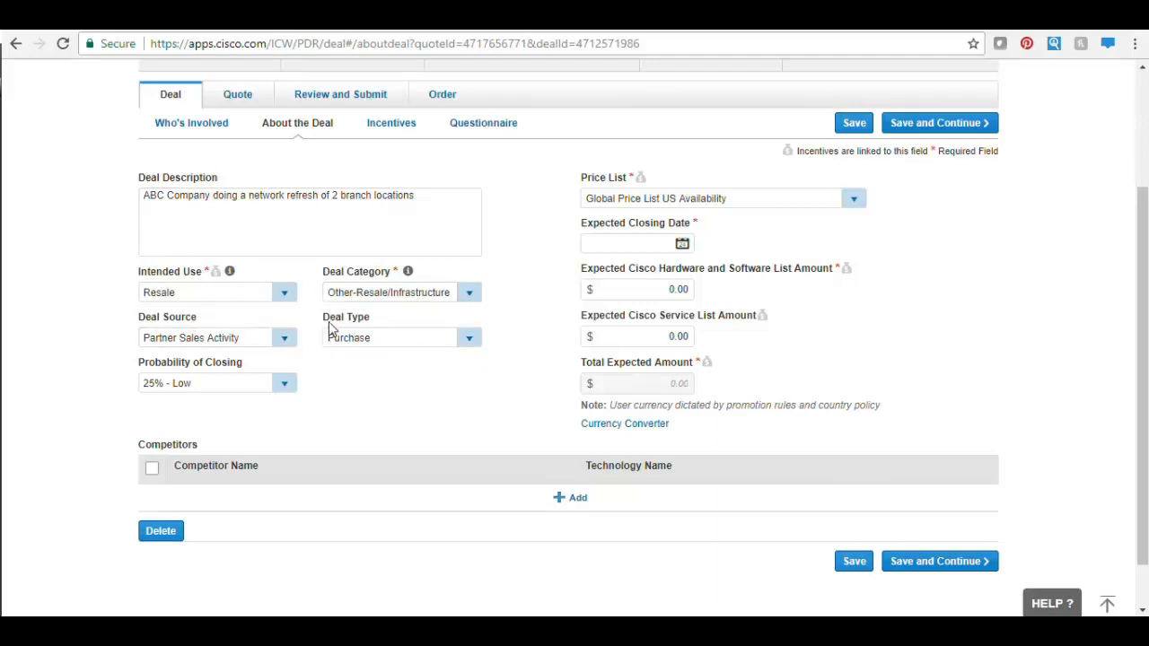
click(469, 338)
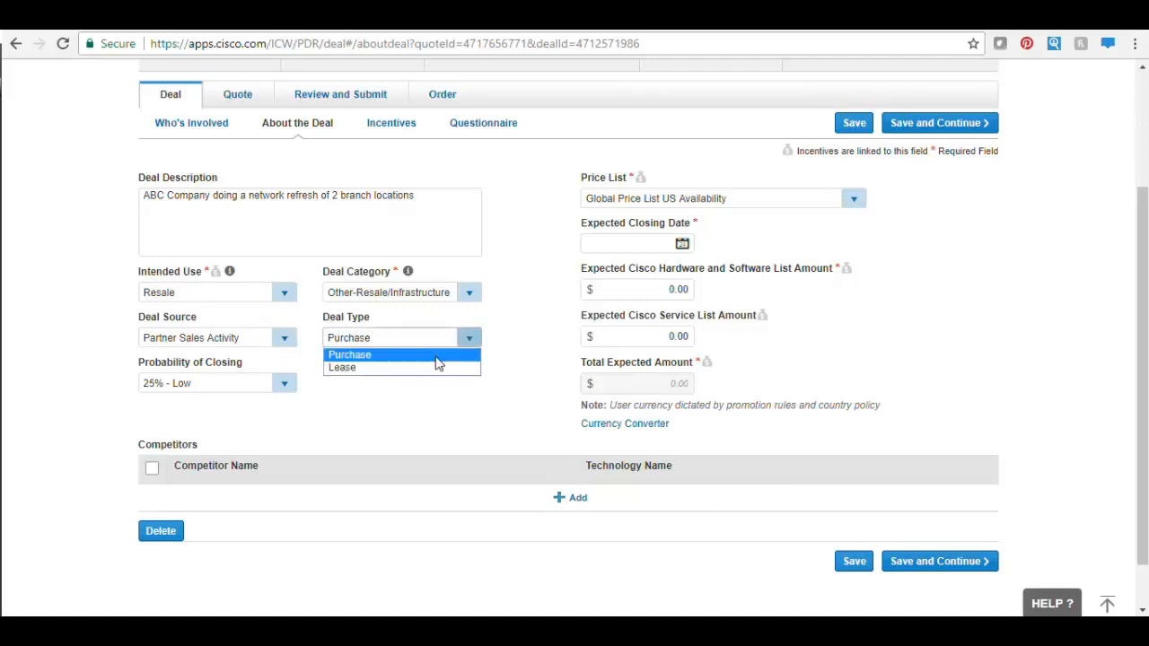
click(438, 356)
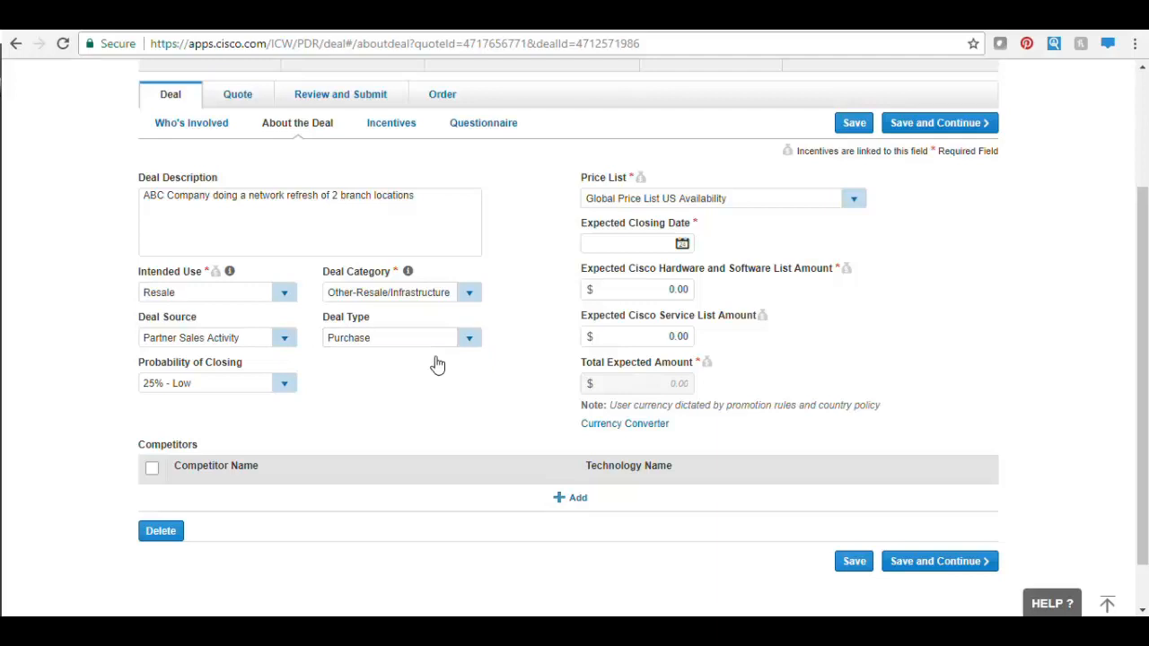
click(285, 384)
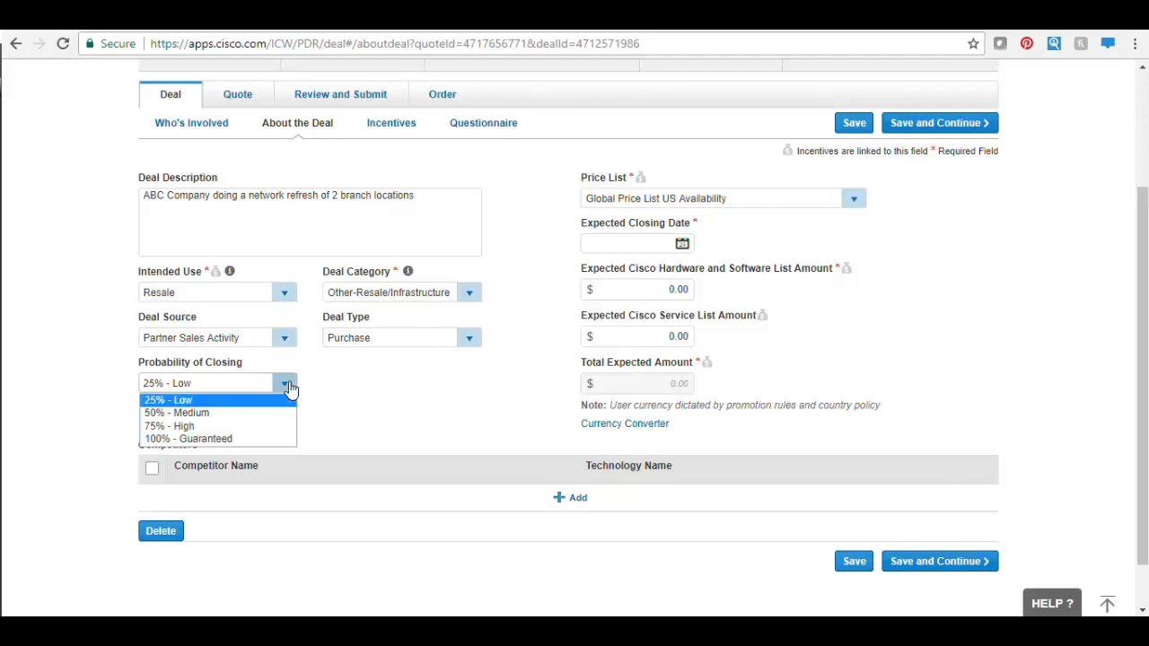
click(247, 427)
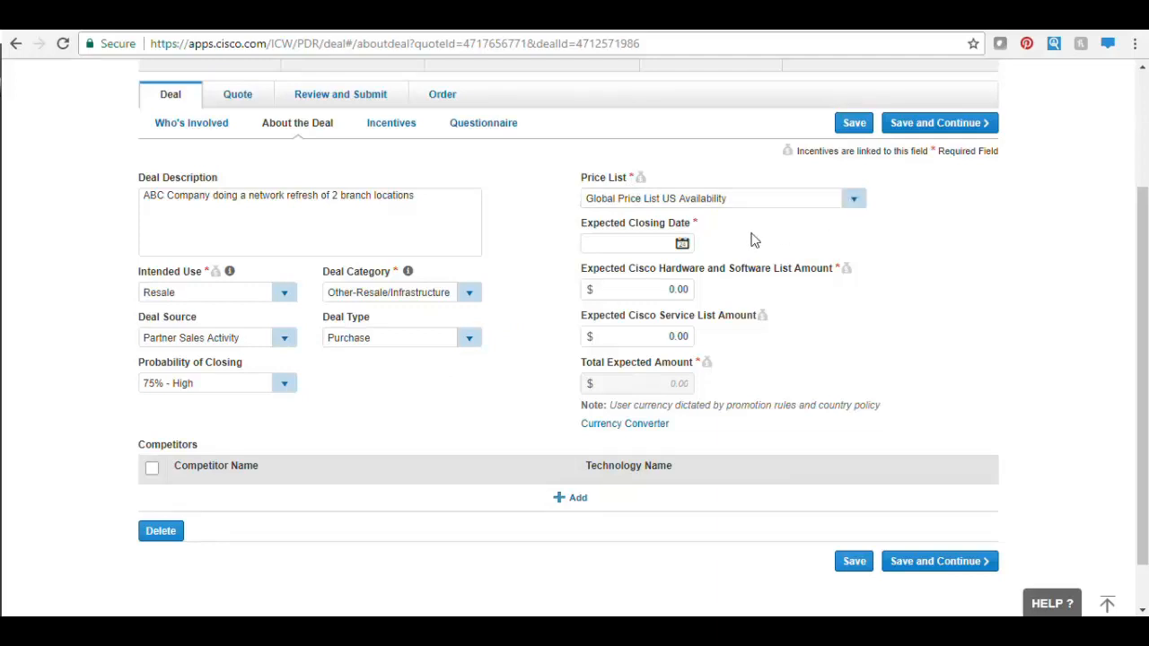
- Set closing date 30-Mar-2018, list amounts 20000 hardware/software and 2500 service, then save
click(682, 245)
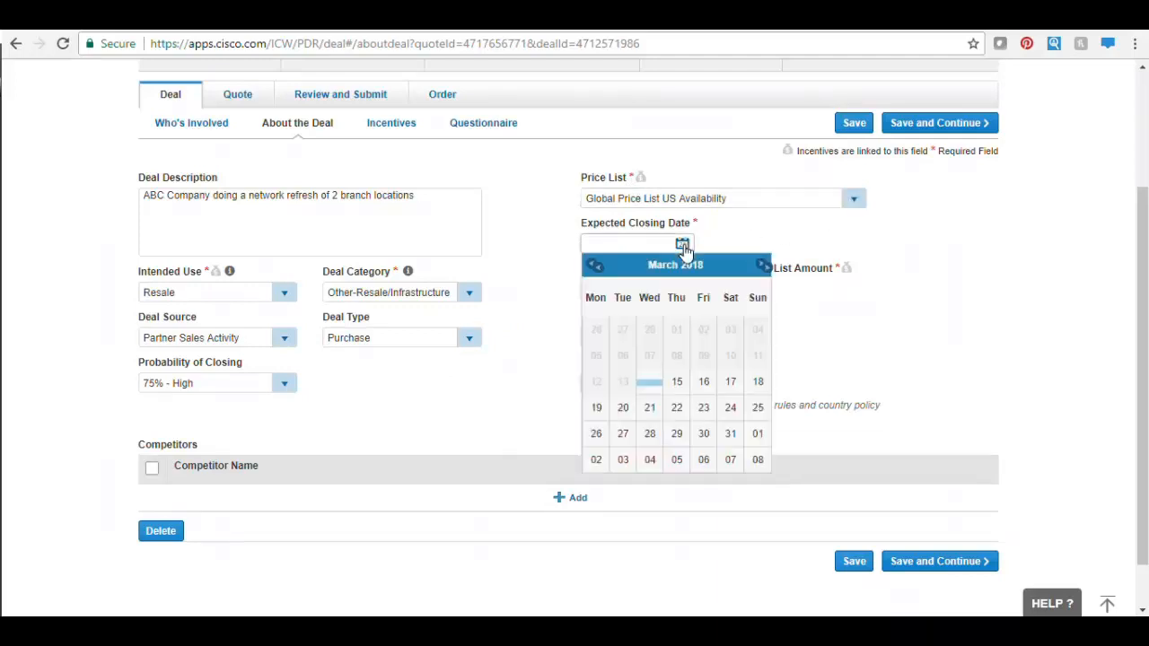
click(702, 437)
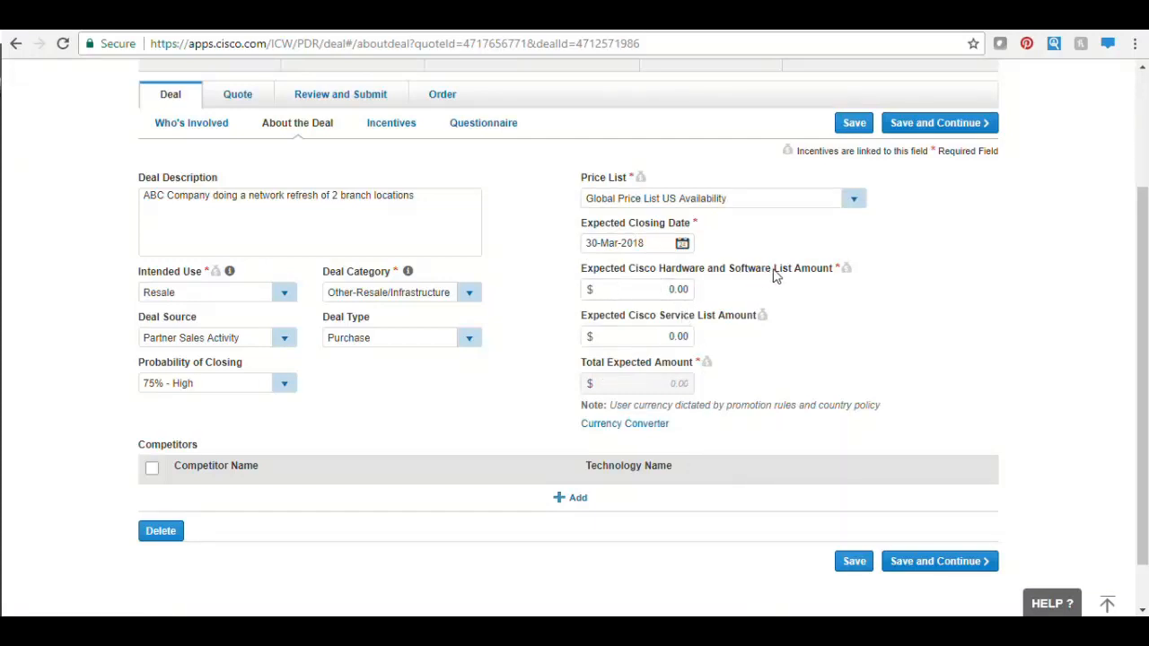
click(664, 290)
text(20000)
click(634, 334)
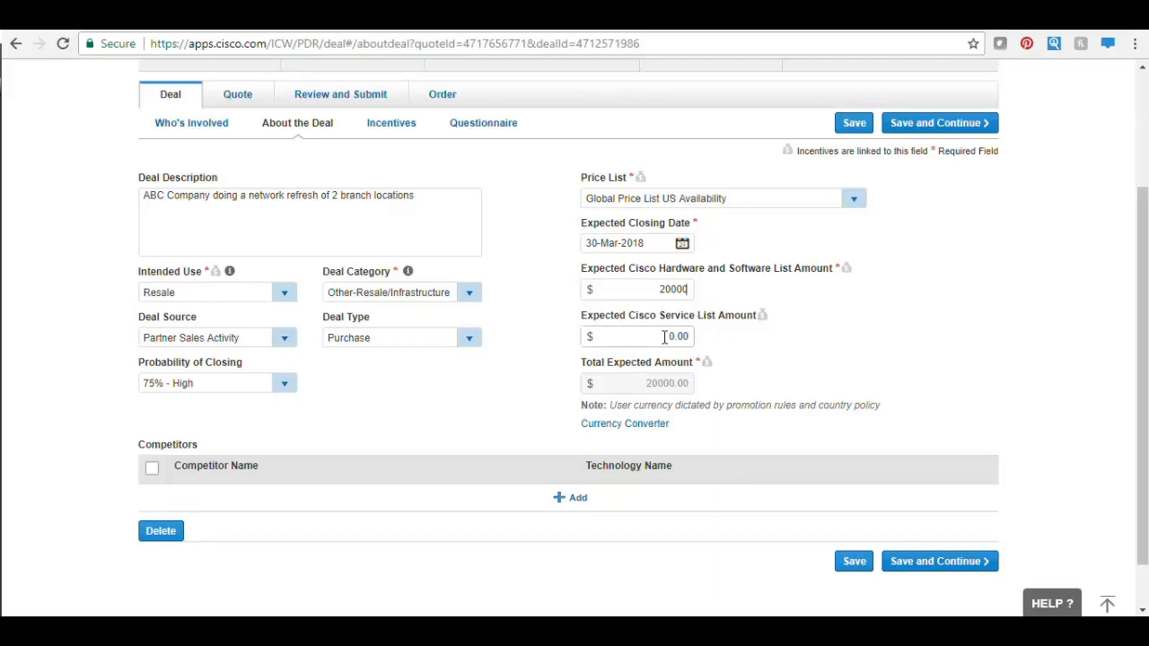
double_click(670, 335)
text(2500)
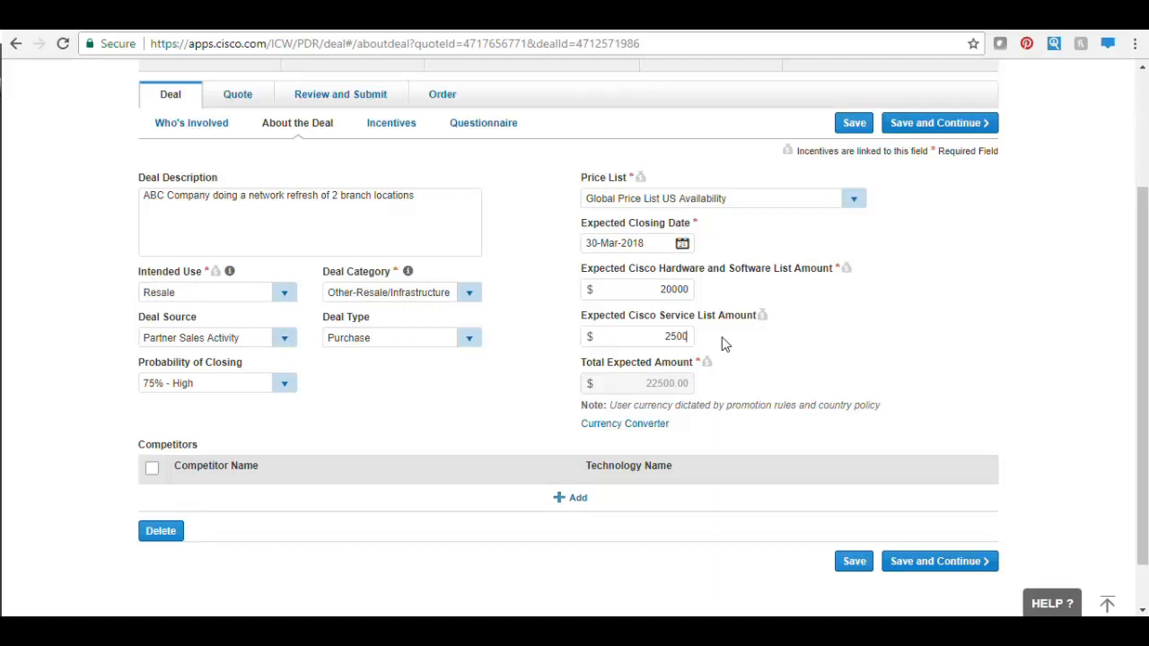
click(929, 563)
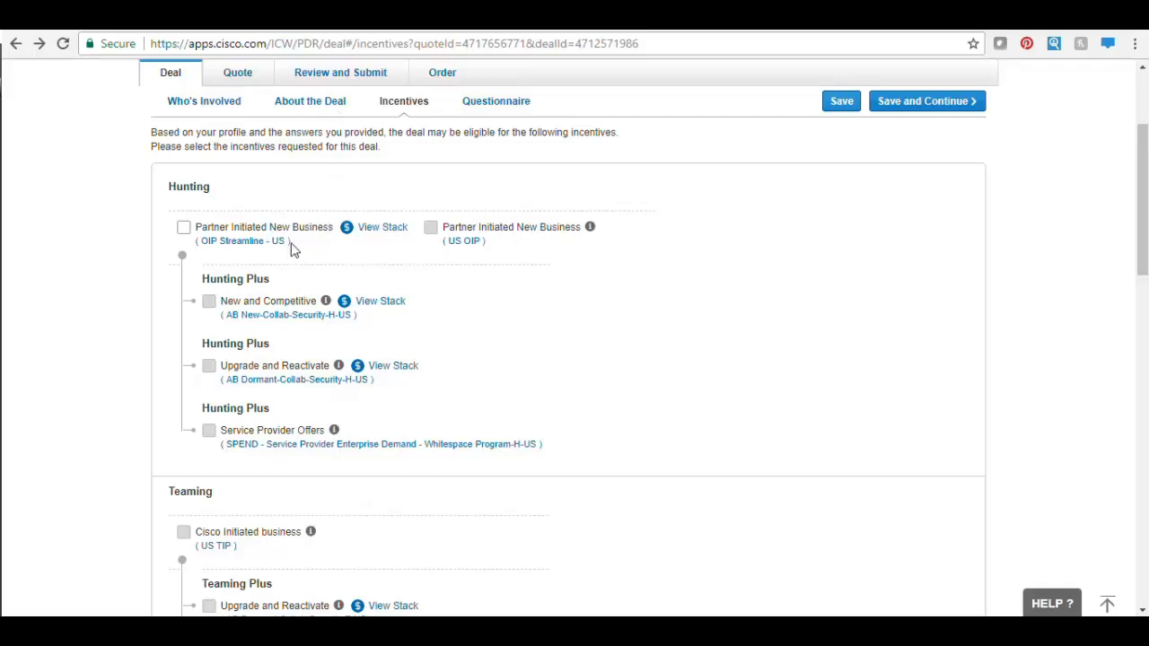
- Select the Partner Initiated New Business (OIP Streamline - US) incentive and save
click(183, 229)
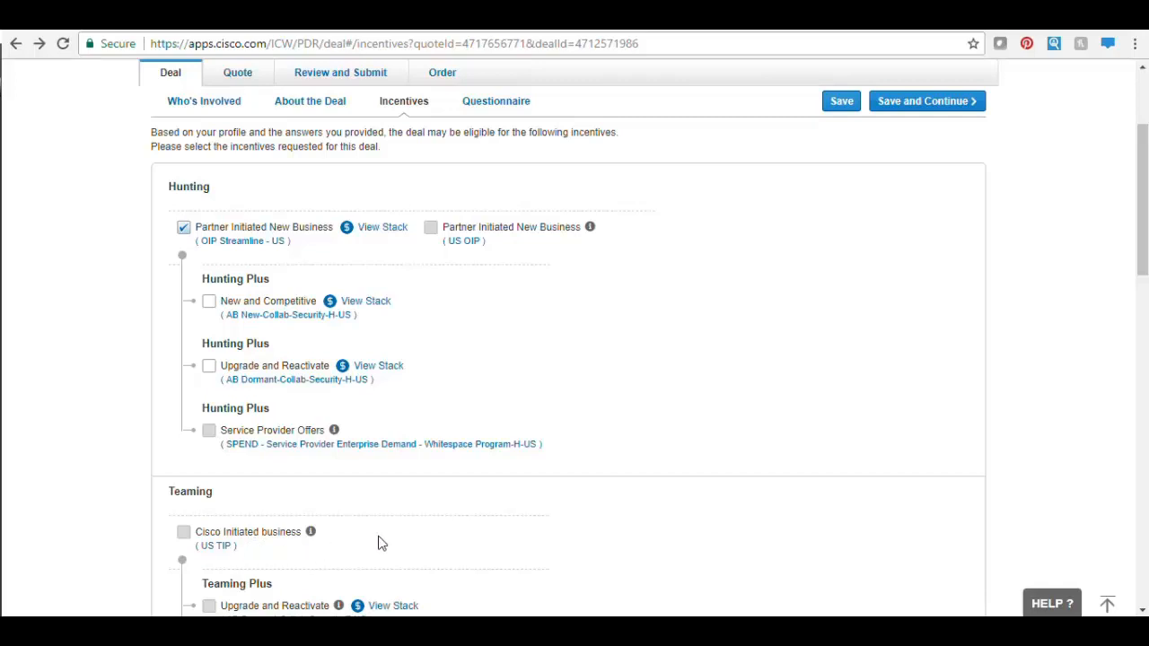
click(922, 111)
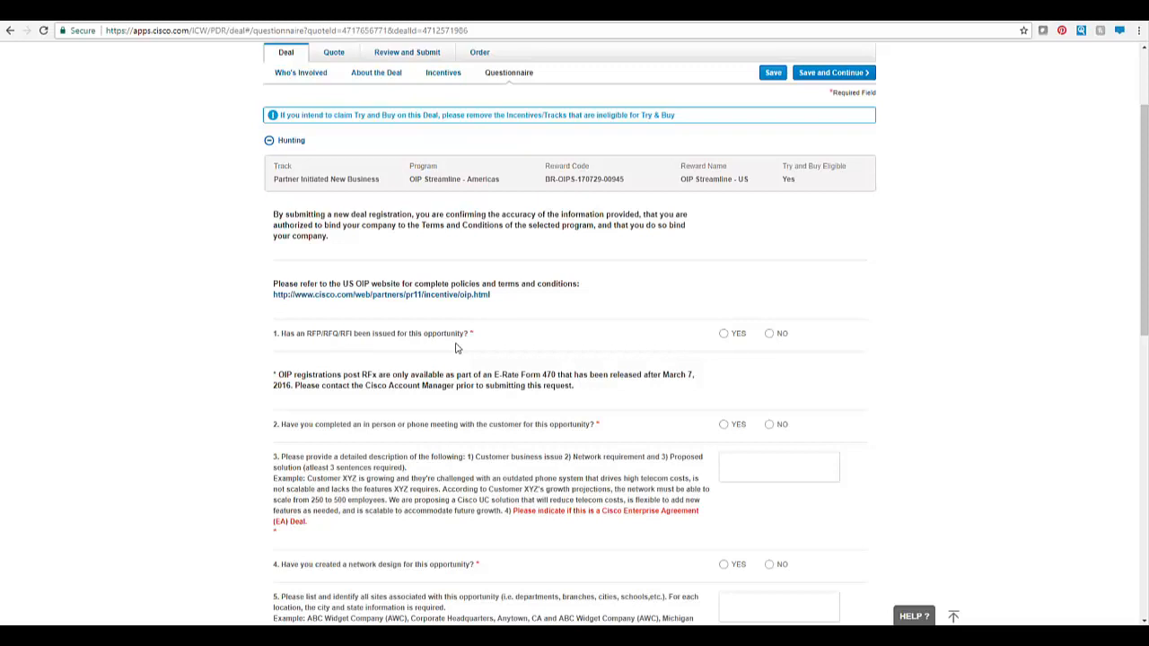
- Answer questions 1-4: no RFP, yes customer meeting, pasted business issue, no network design
click(770, 334)
click(724, 426)
click(732, 459)
text(ABC Company doing a network refresh of 2 branch locations. They require redundancy at one of the)
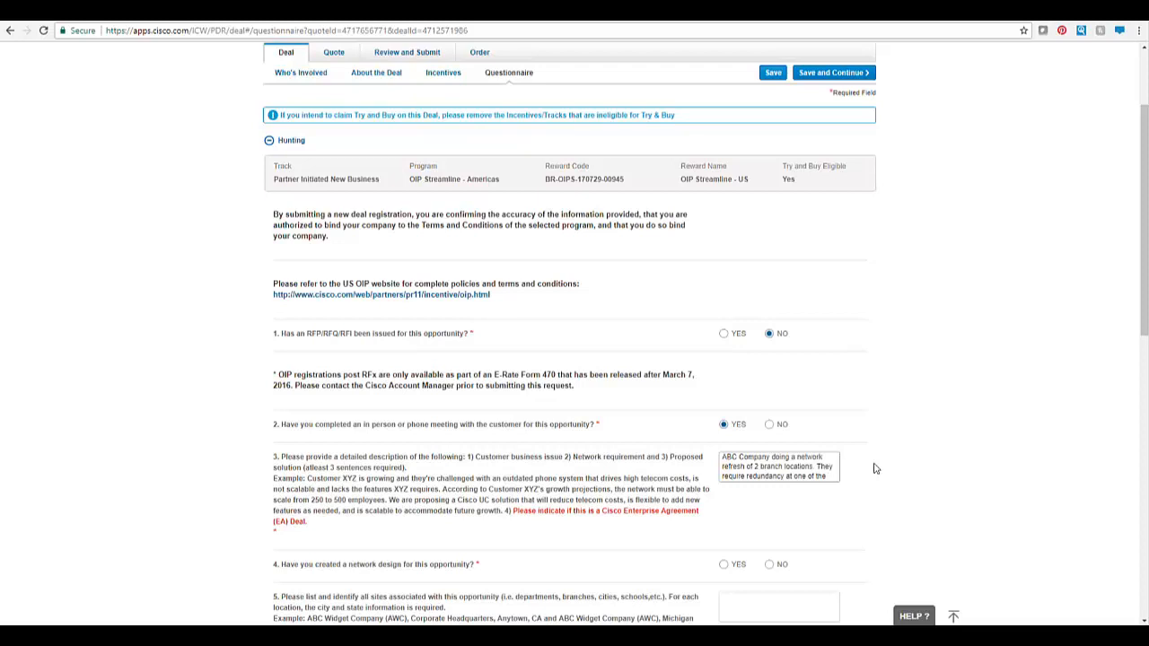
click(771, 567)
scroll(32, 364, down, 3)
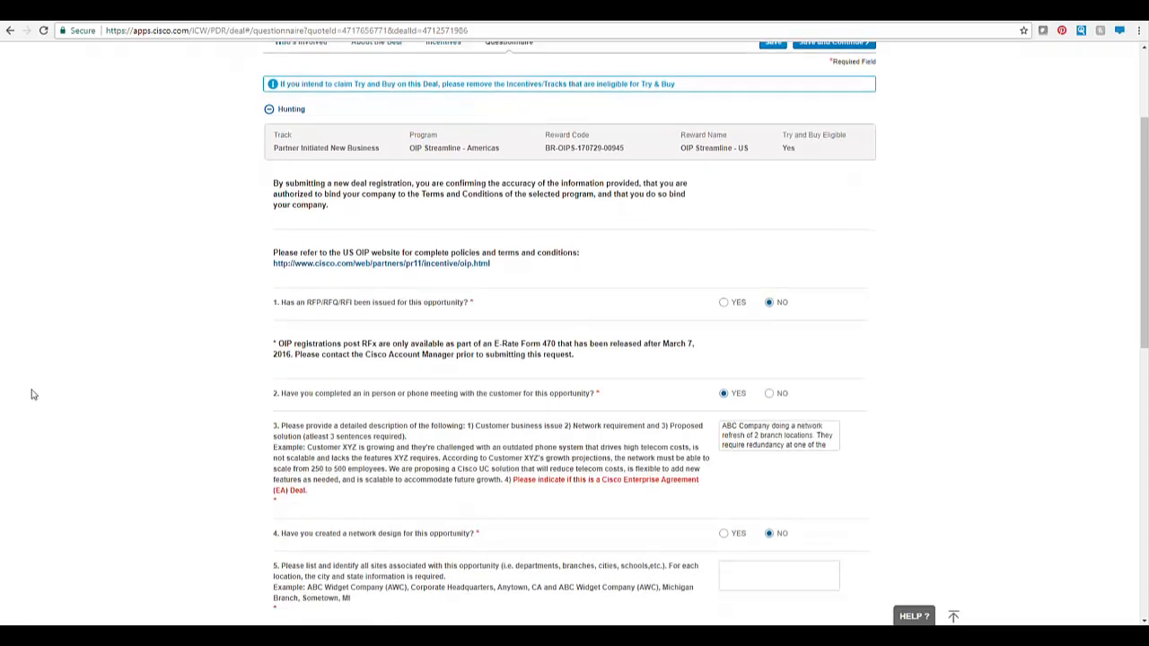
scroll(32, 395, down, 8)
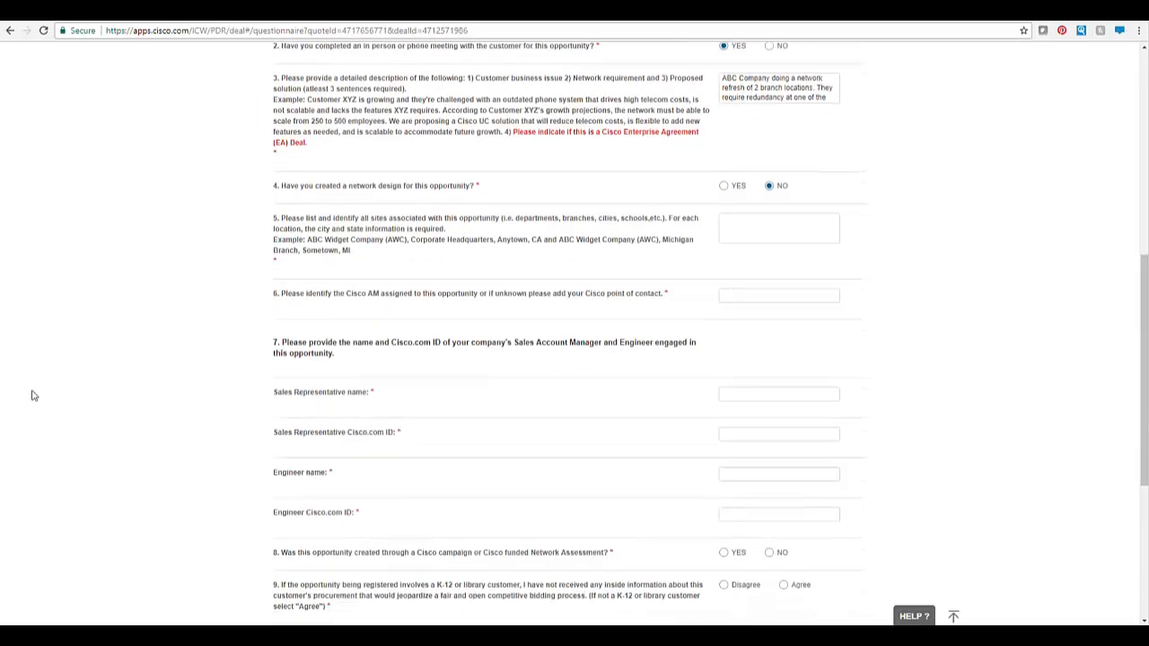
scroll(32, 395, down, 1)
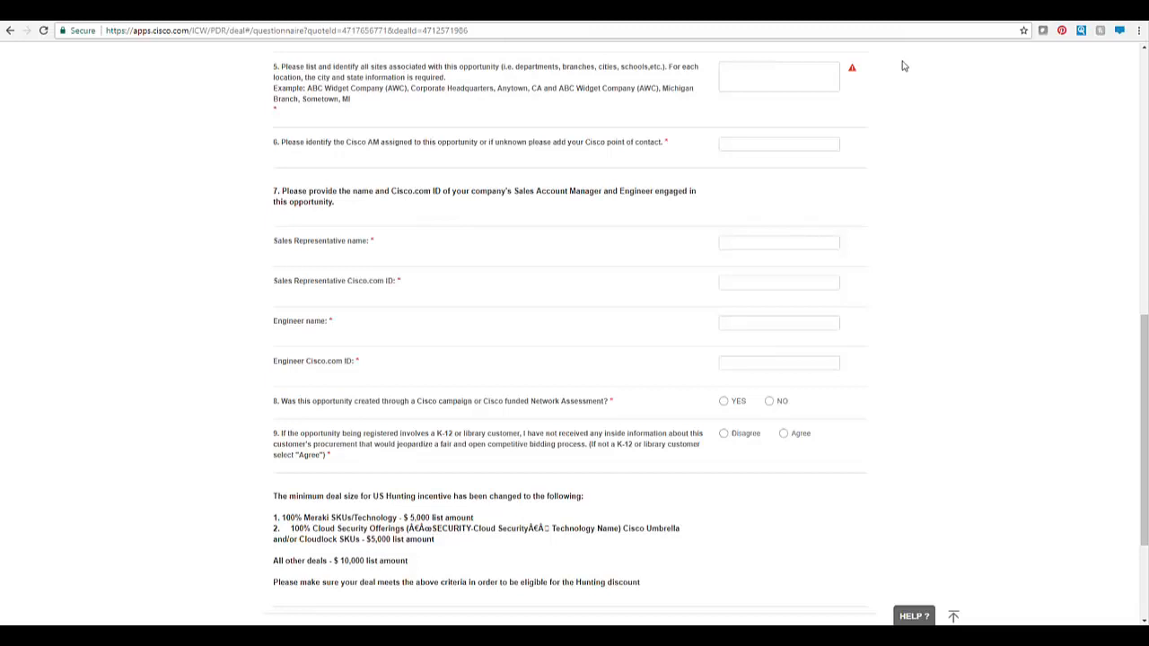
- List the Cleveland HQ and Tempe branch sites, and enter the Cisco contact and sales rep's name and ID
click(802, 67)
text(Cleveland, OH - HQ Tempe, AZ - Branch Office)
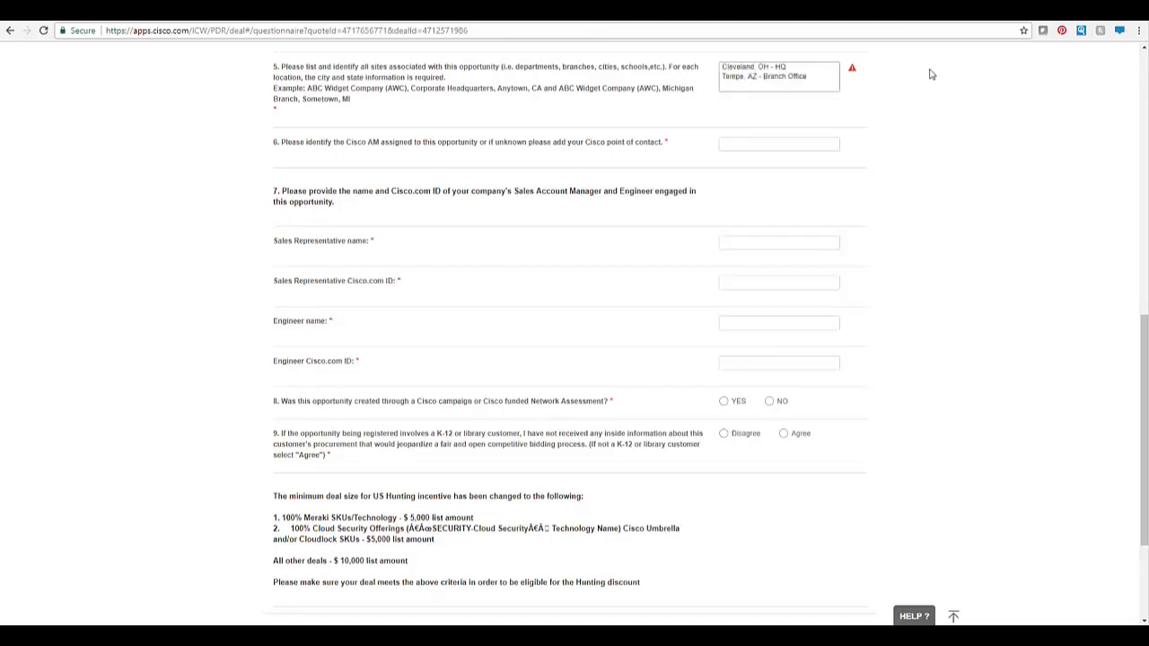
click(821, 142)
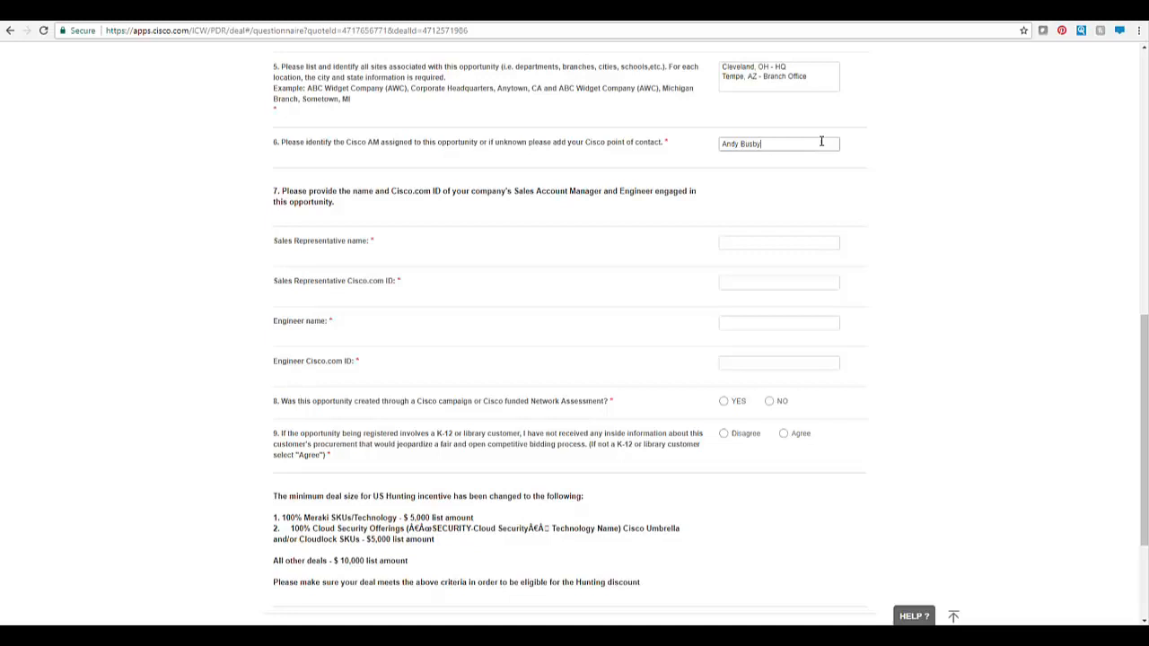
click(808, 243)
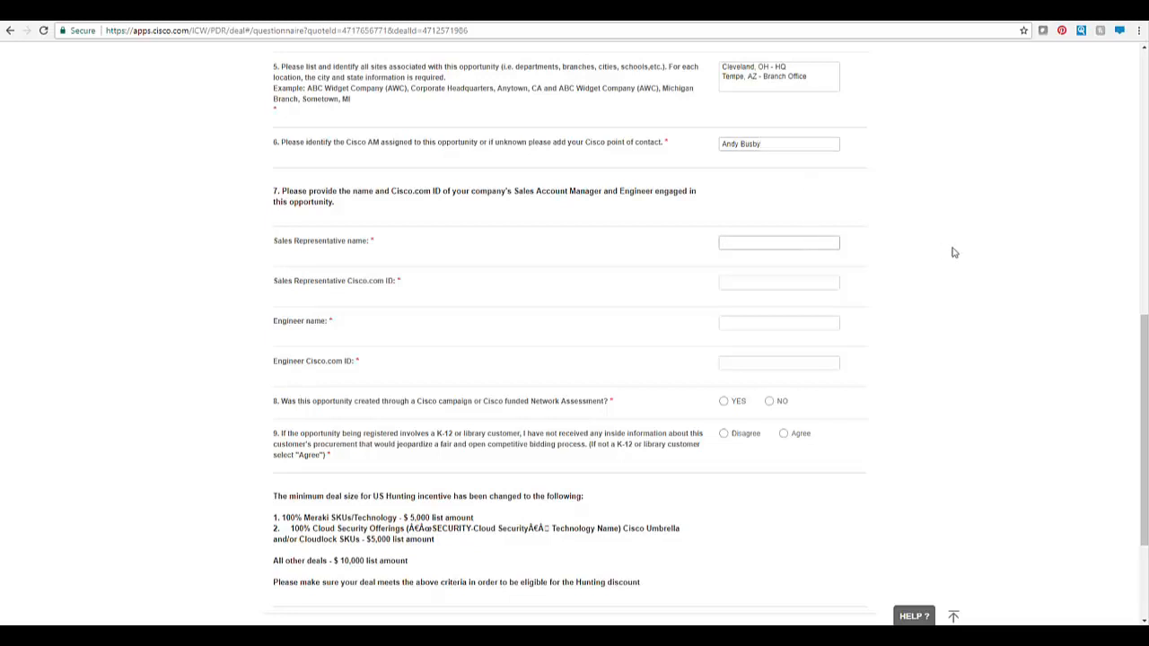
key(Tab)
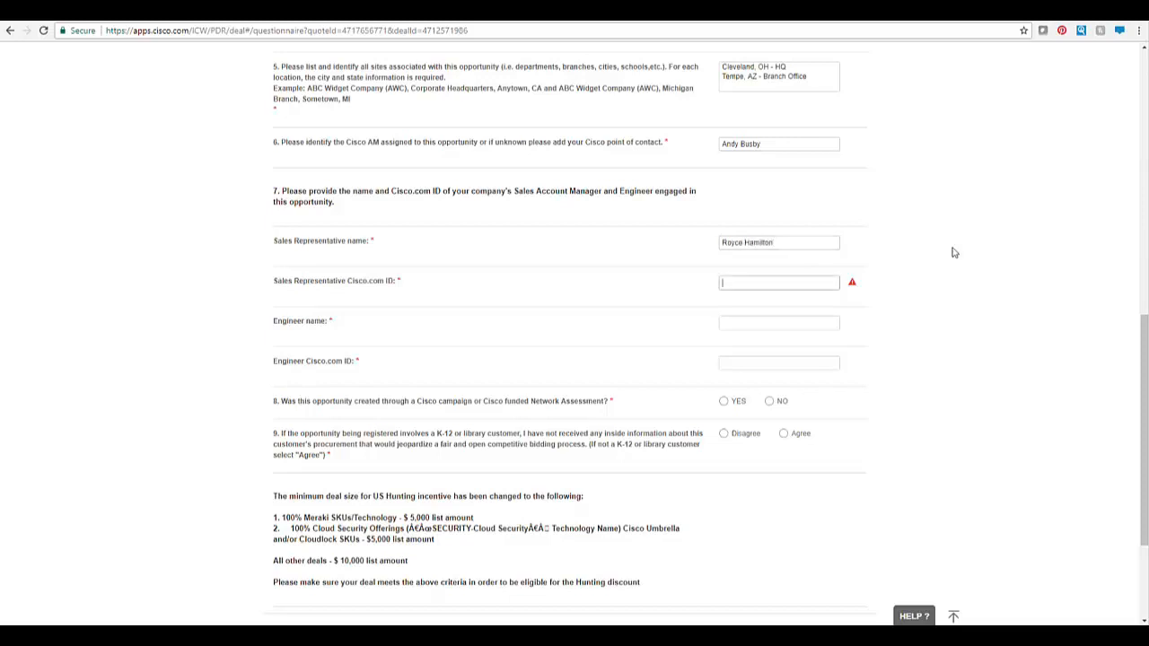
- Enter NA for the engineer's name and ID, answer No to the campaign, Agree to K-12
key(Tab)
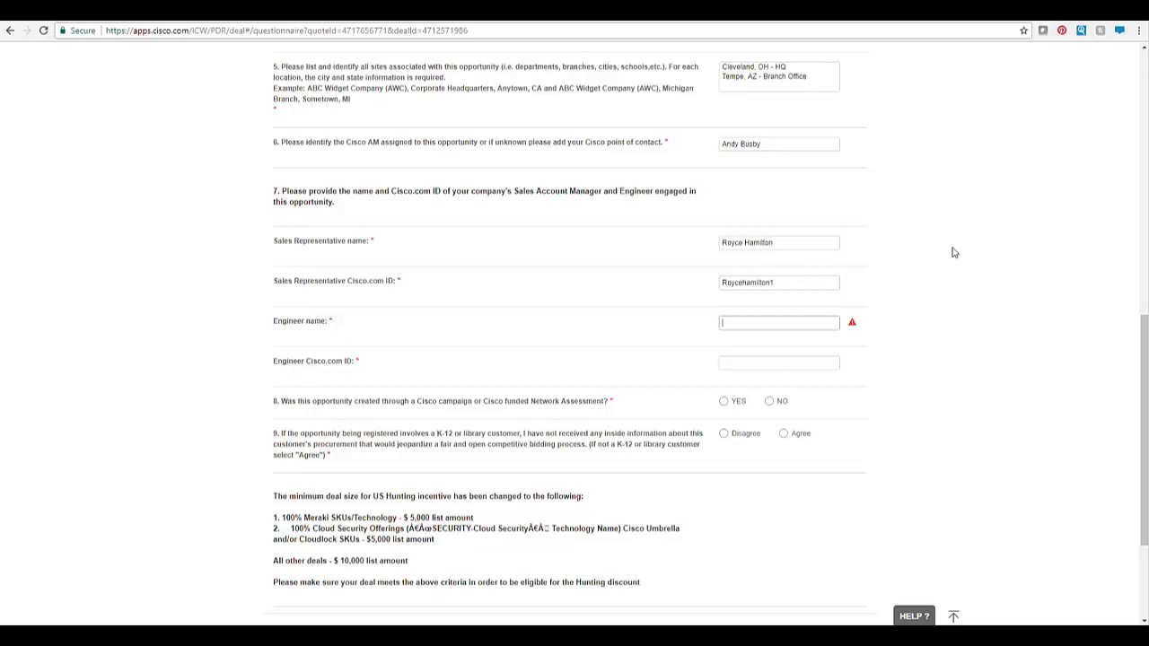
text(NA)
key(Tab)
text(NA)
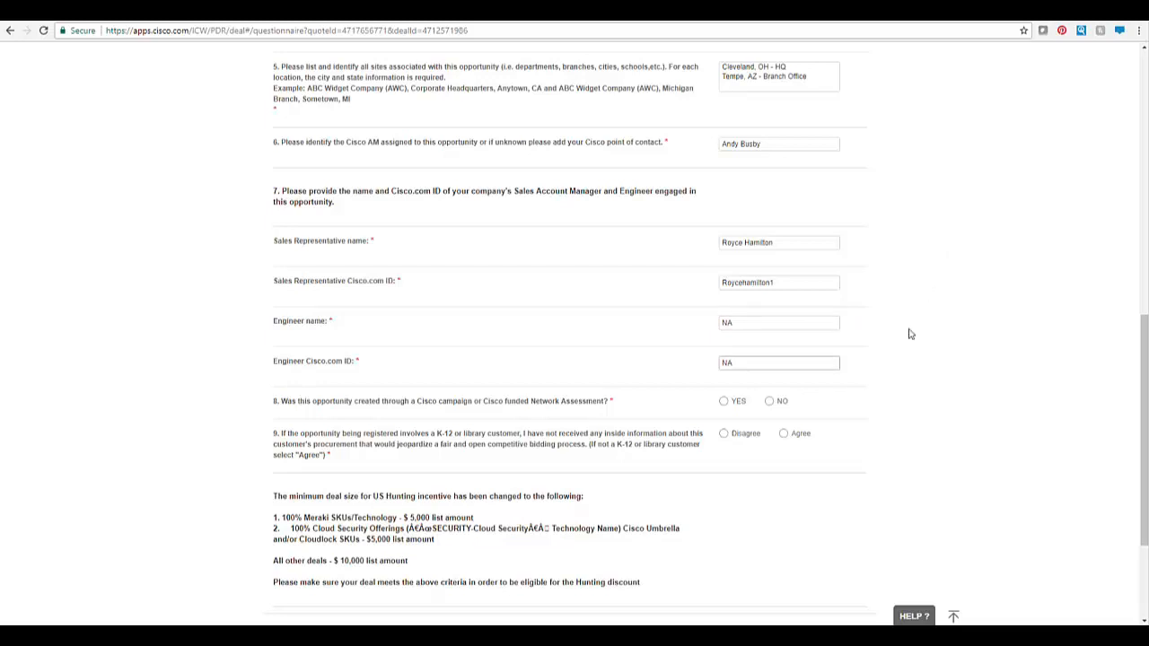
click(774, 405)
click(785, 437)
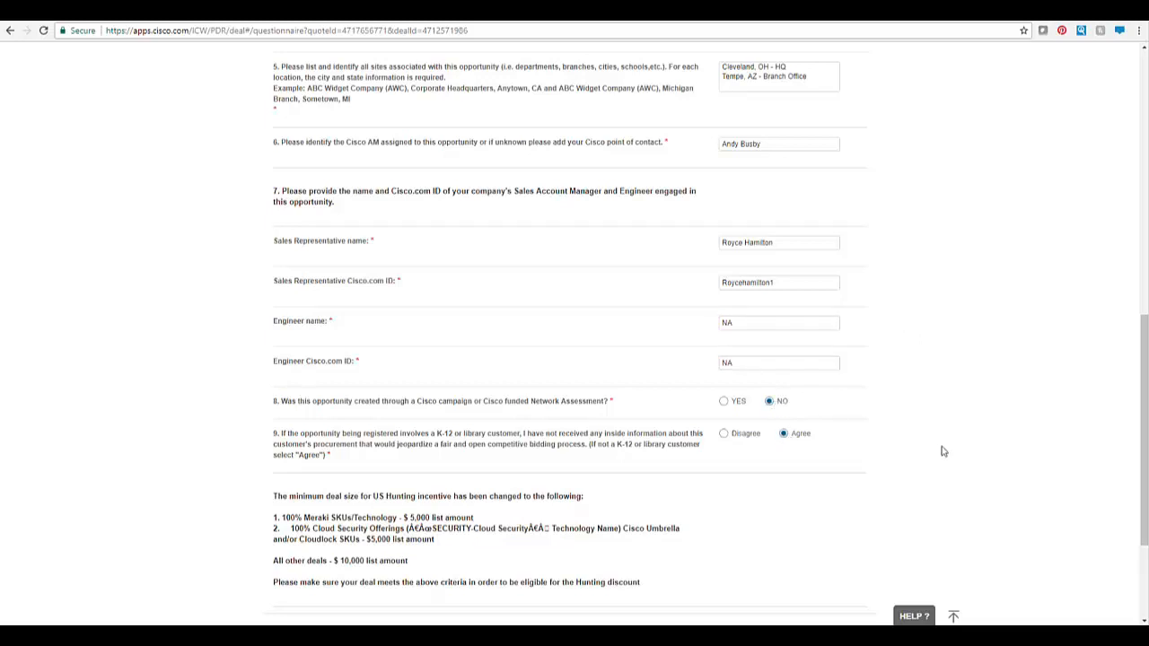
scroll(943, 452, down, 2)
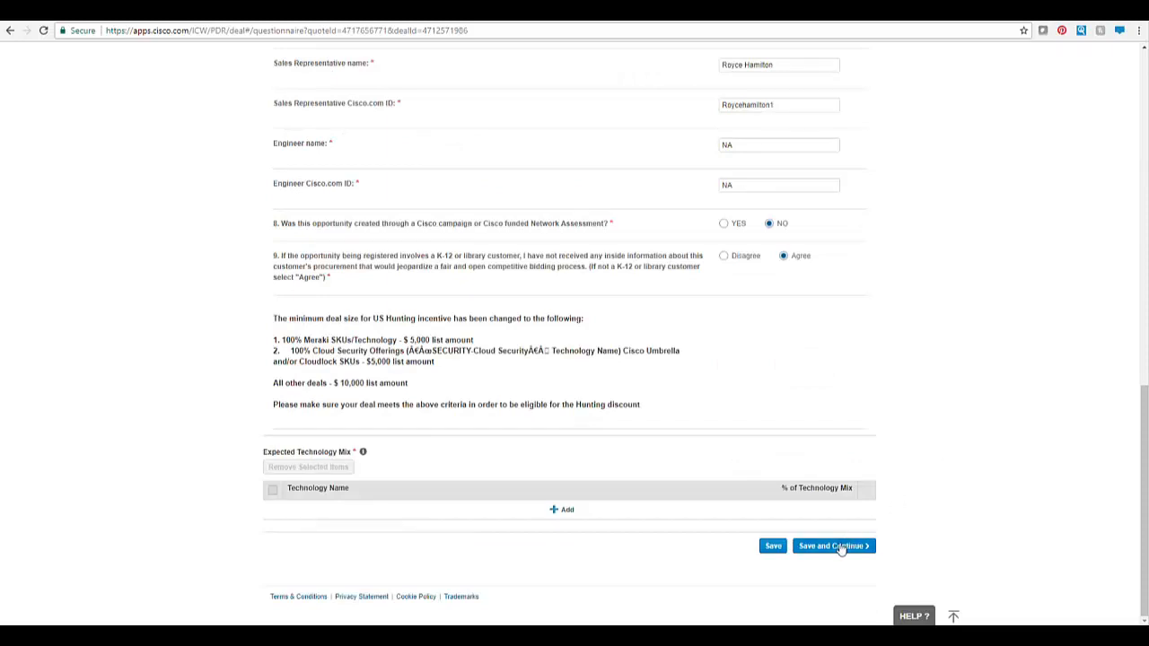
- Save the questionnaire, choose Cisco as the quote's buy method, and continue to Items
click(834, 546)
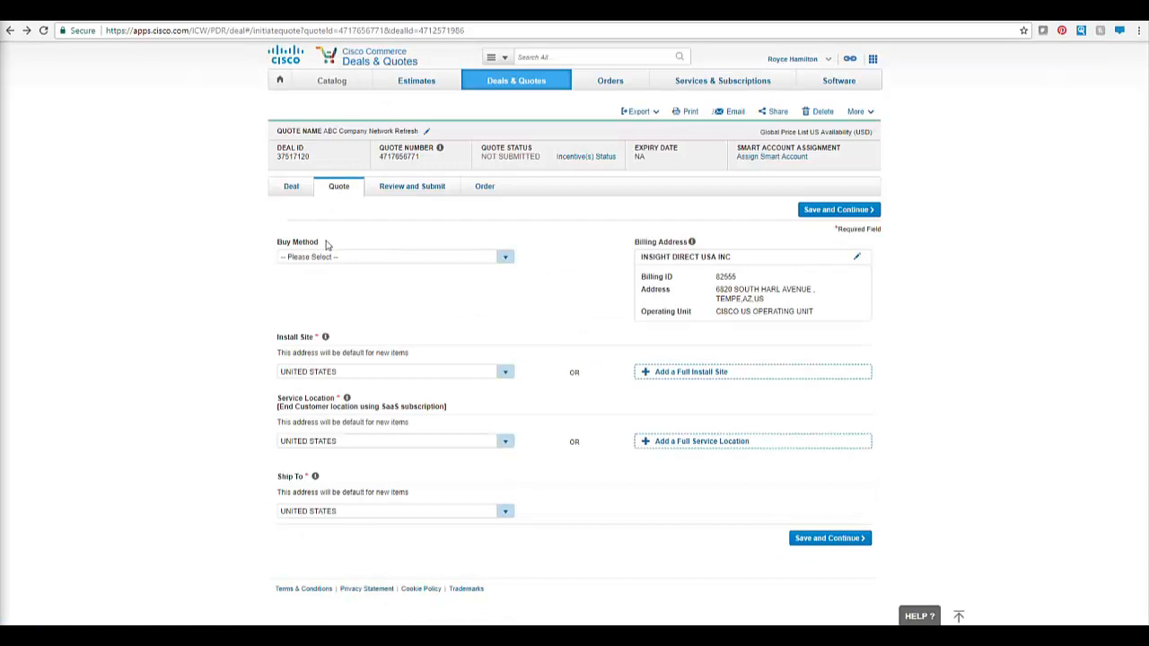
click(505, 257)
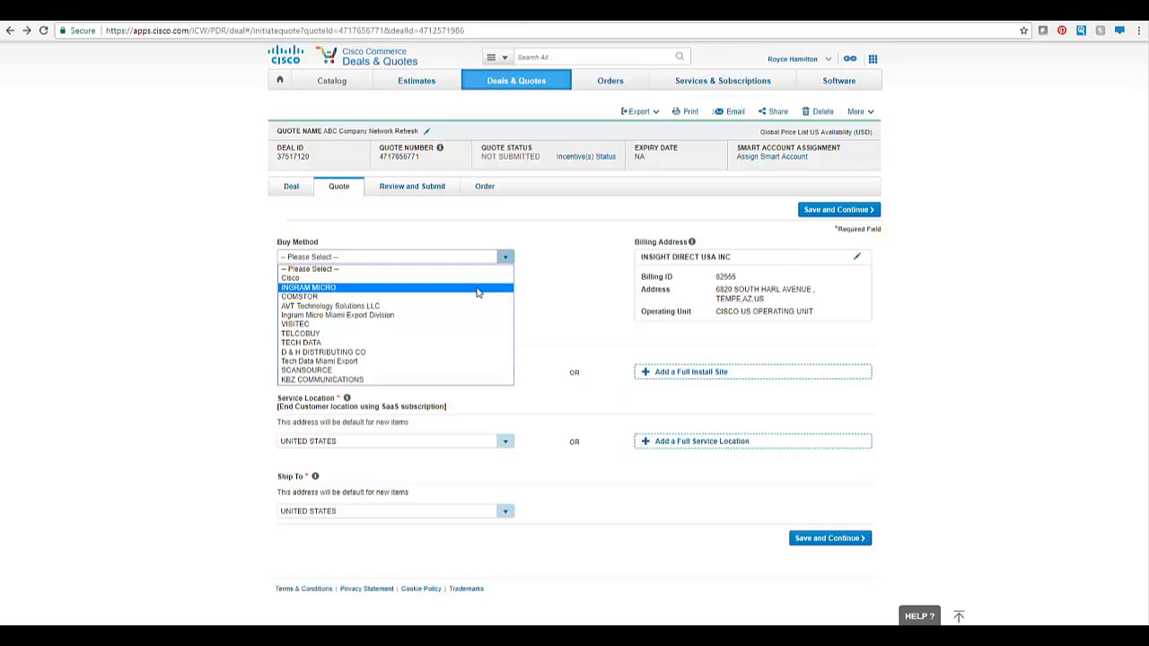
click(482, 278)
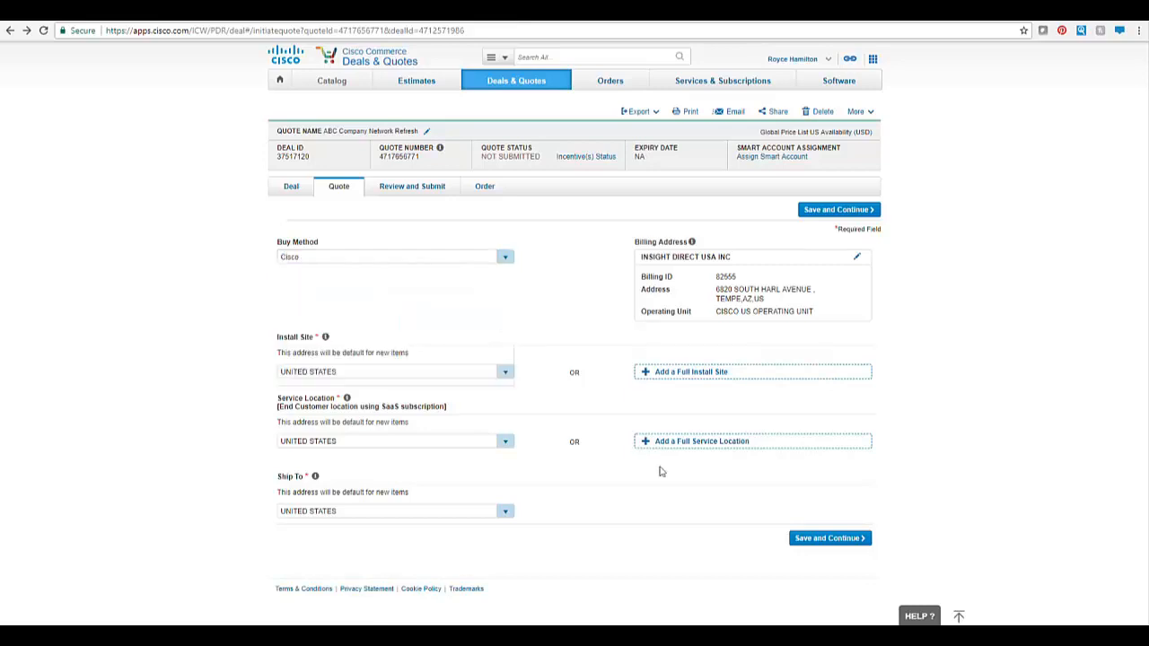
click(817, 539)
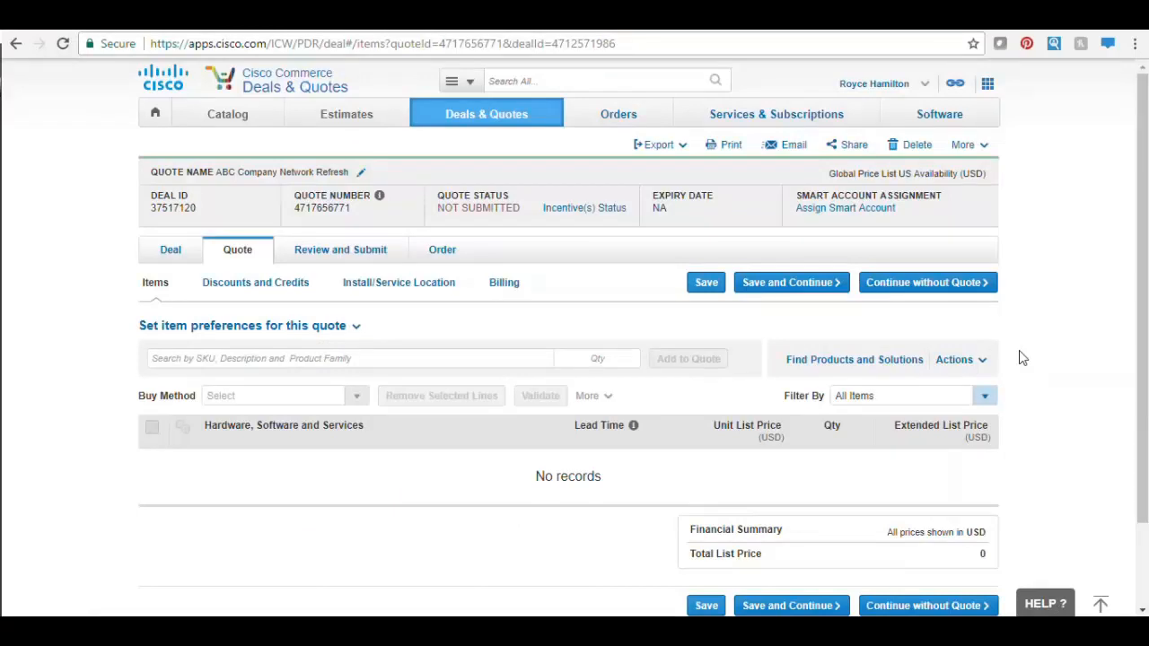
- Find estimate KJ79688764LD with Created By set to All and import the entire estimate
click(984, 365)
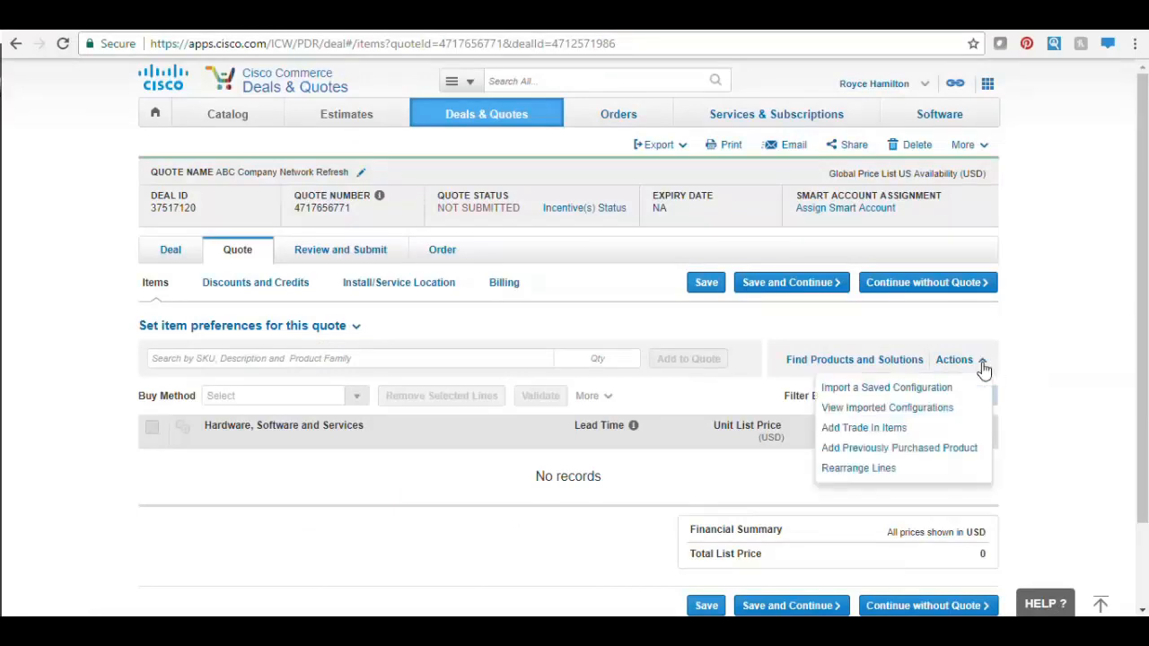
click(930, 403)
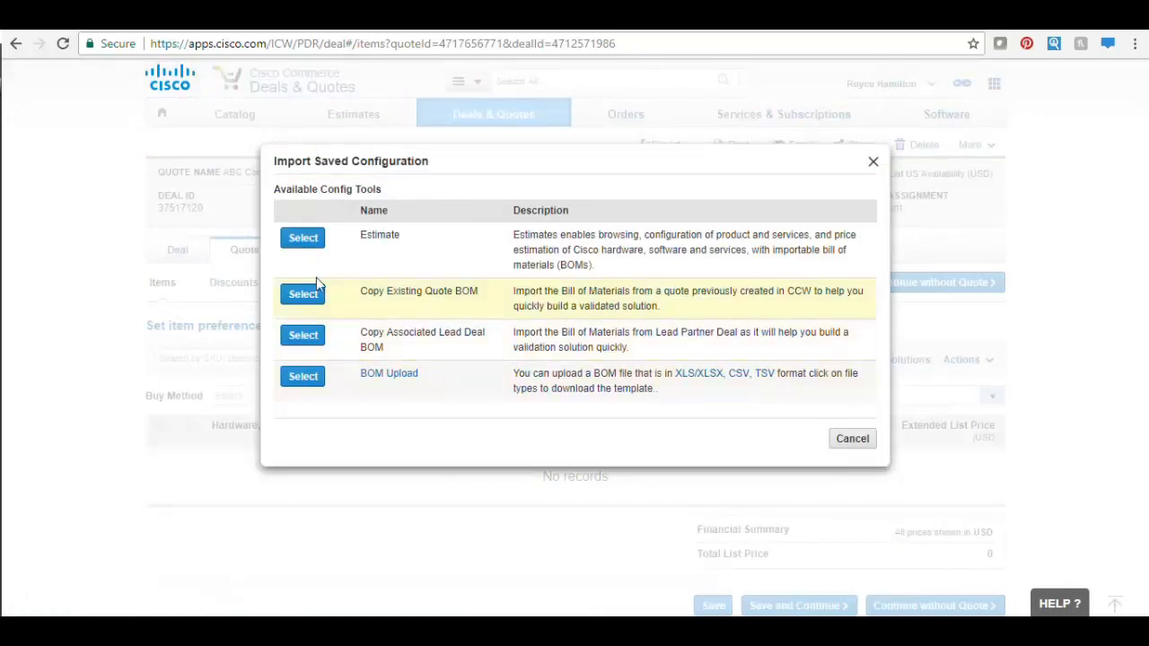
click(284, 246)
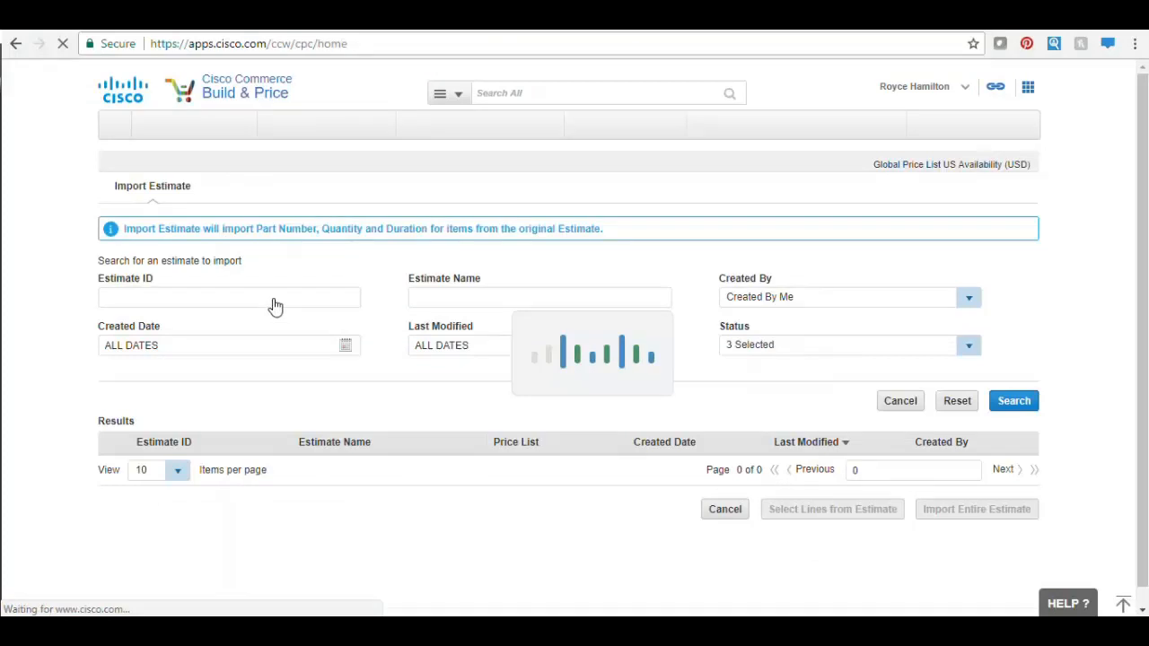
click(278, 297)
text(KJ79688764LD)
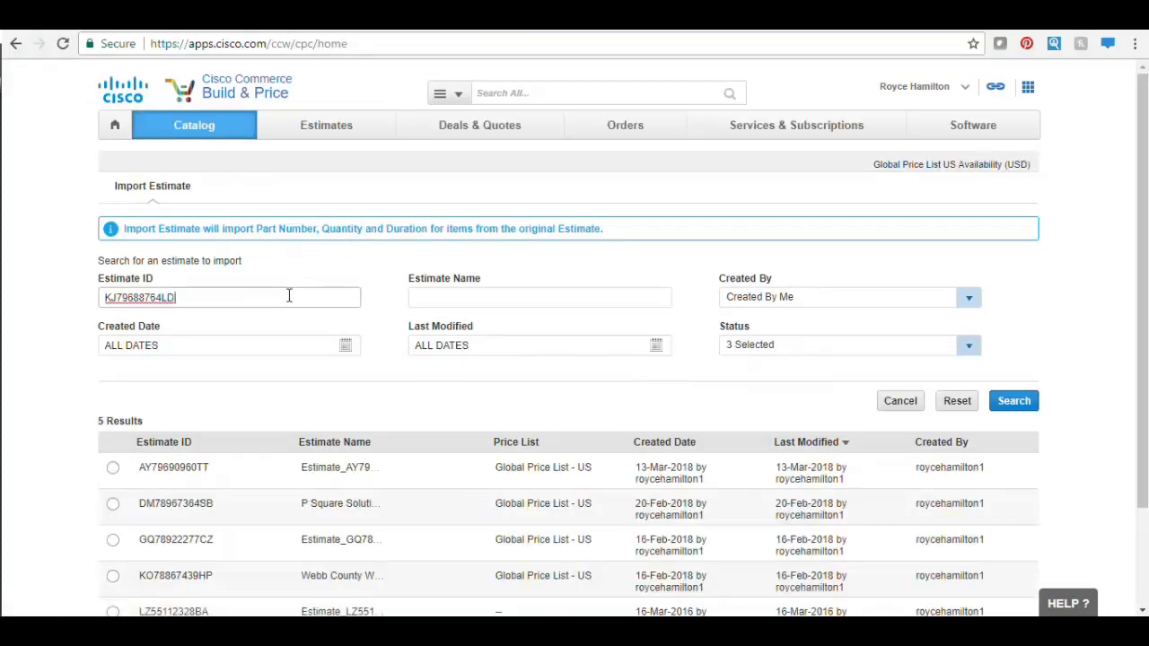
click(970, 301)
click(961, 325)
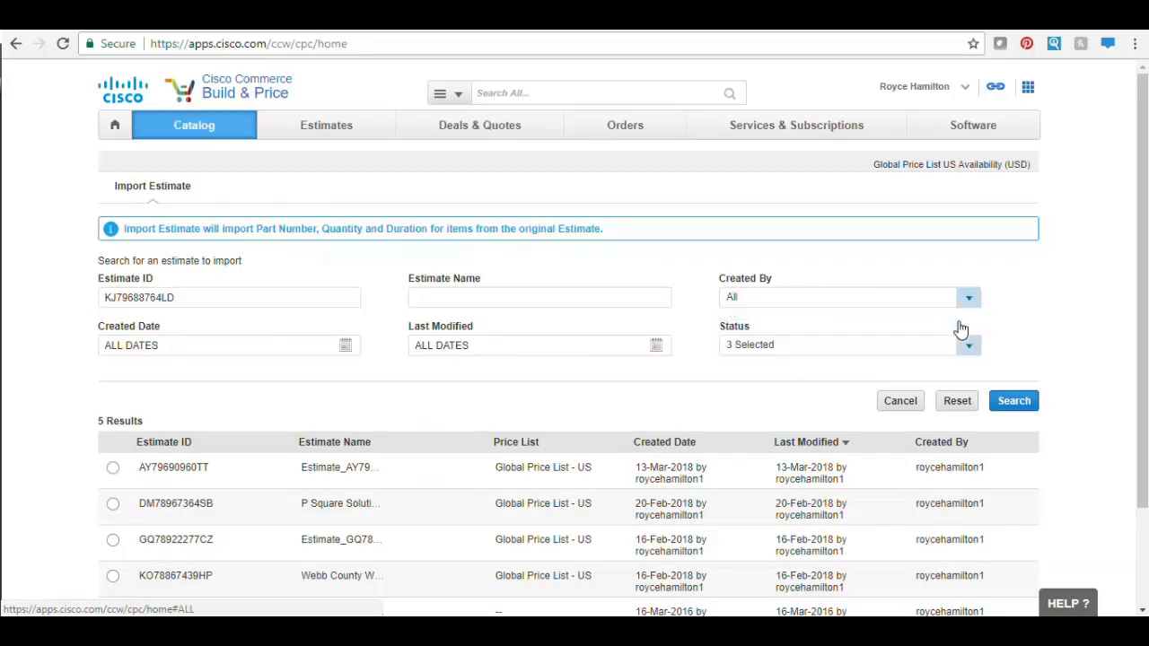
click(1010, 404)
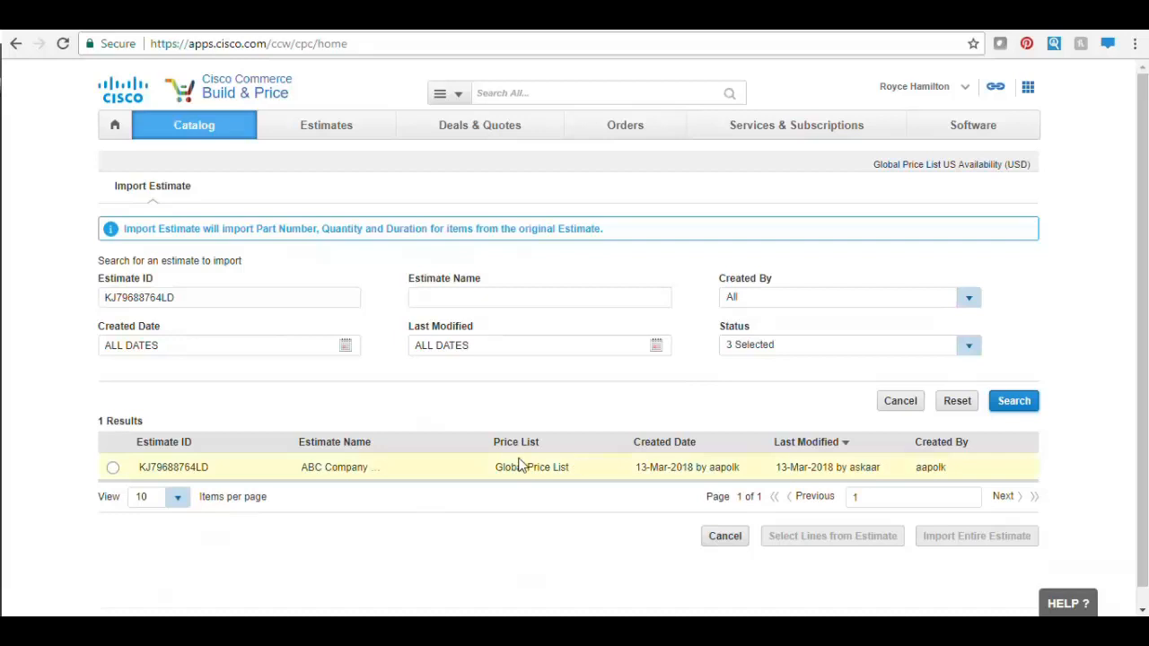
click(113, 469)
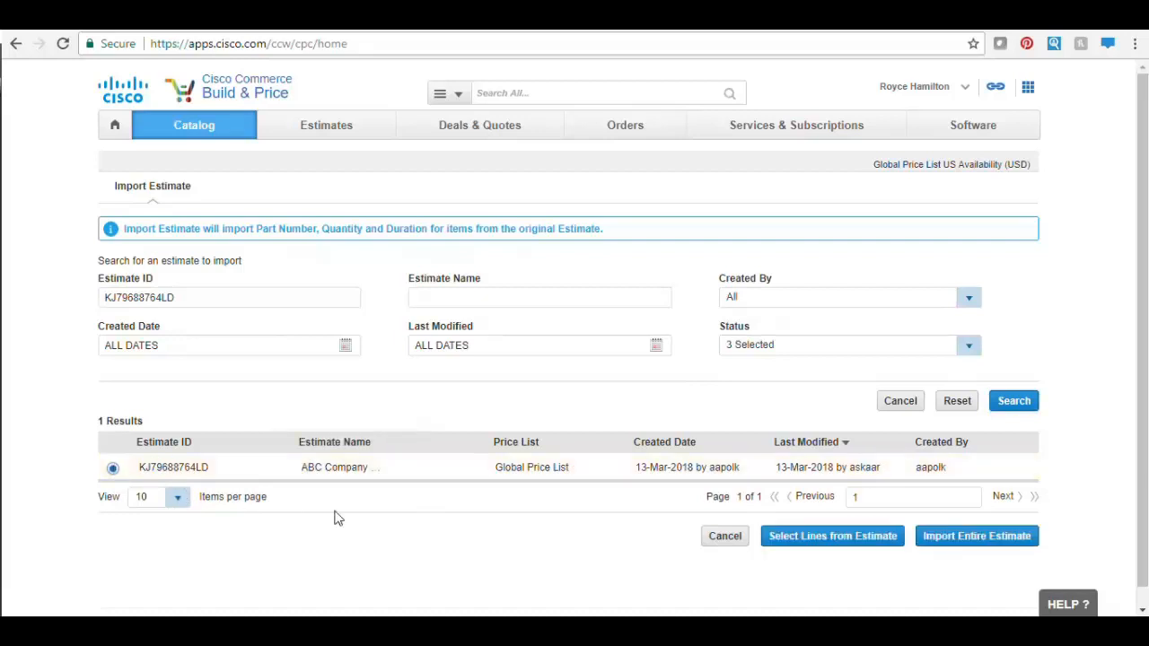
click(969, 536)
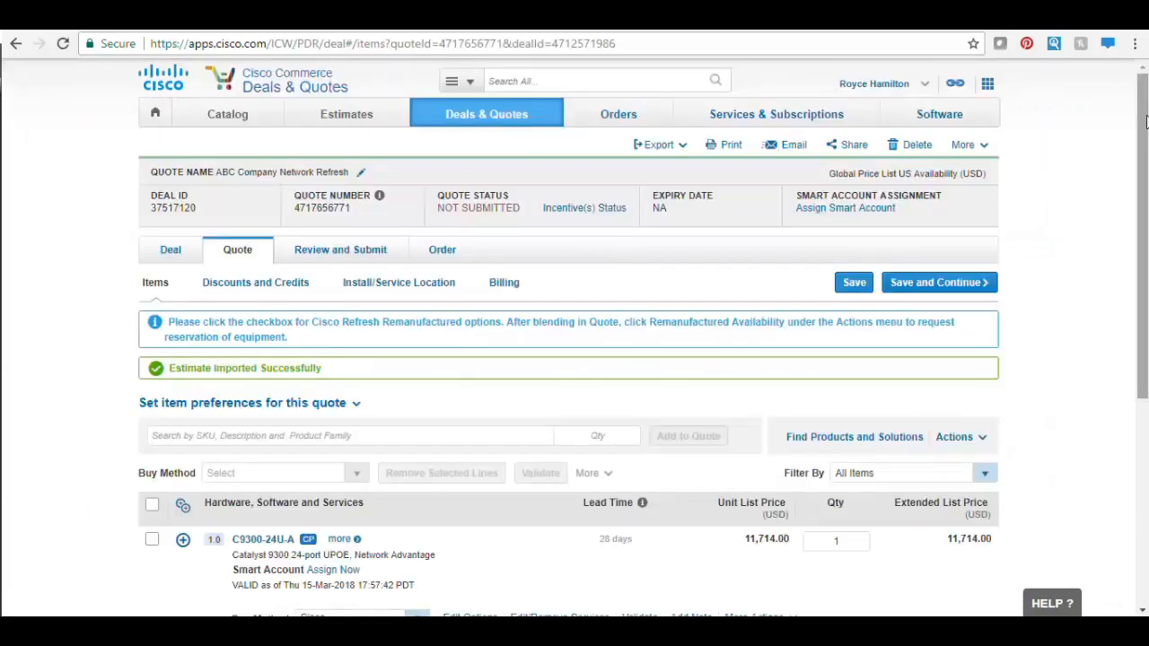
- Expand item line 1.0 to check its sub-items, then save and continue to Discounts and Credits
drag(1147, 126, 1123, 305)
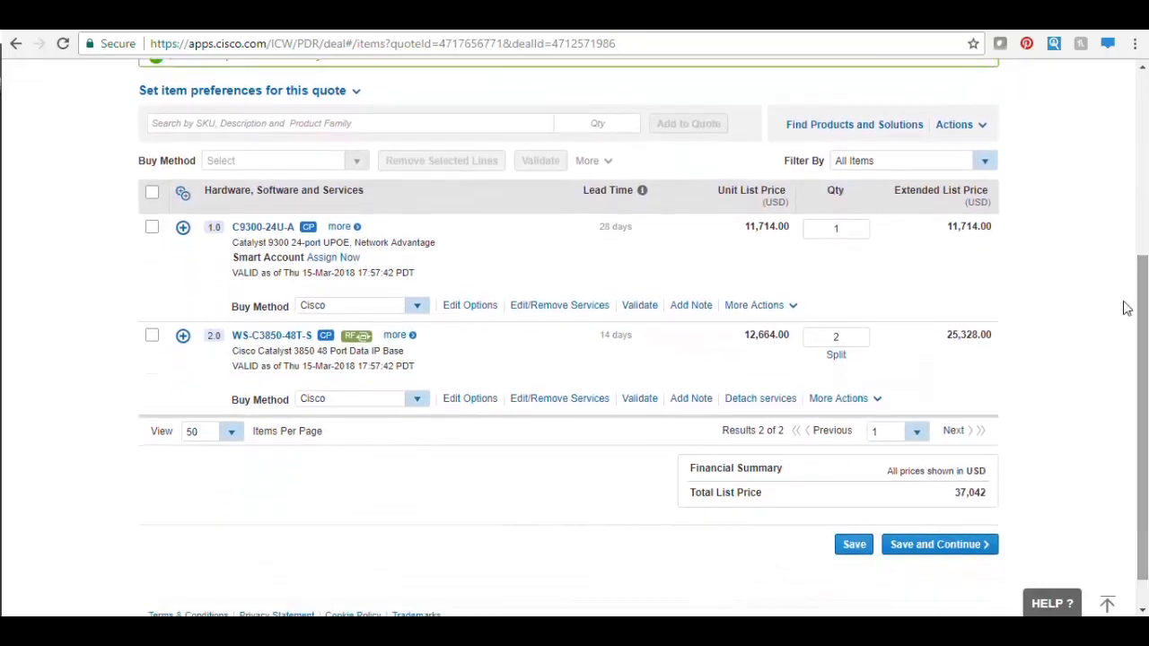
click(183, 231)
drag(1138, 270, 1113, 531)
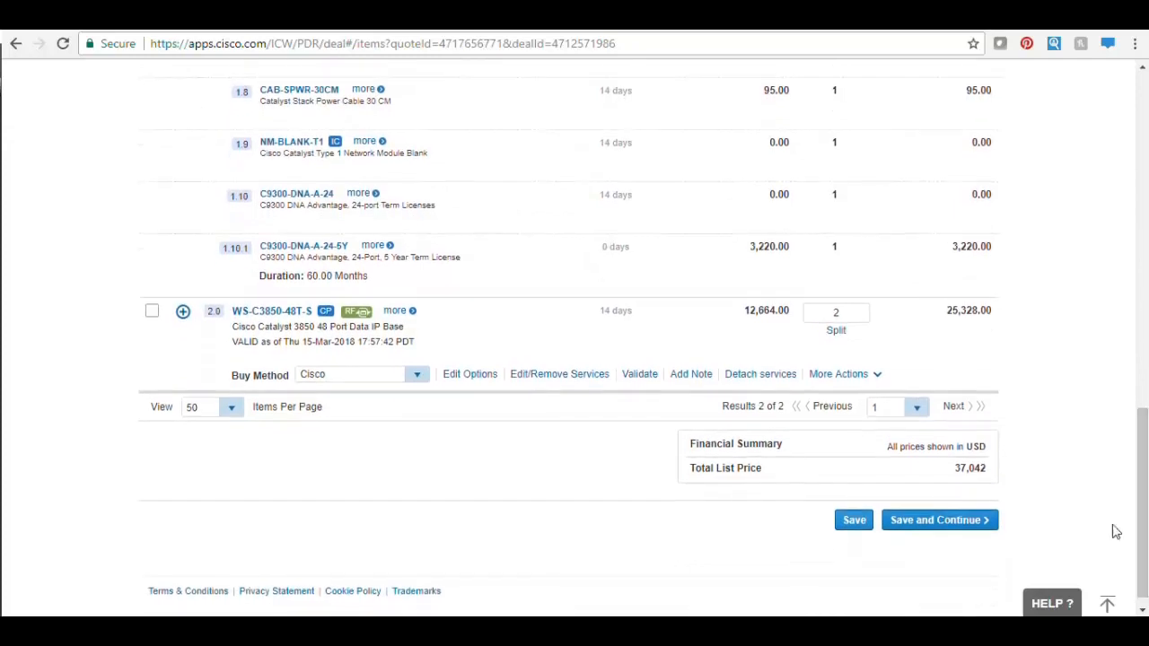
click(941, 530)
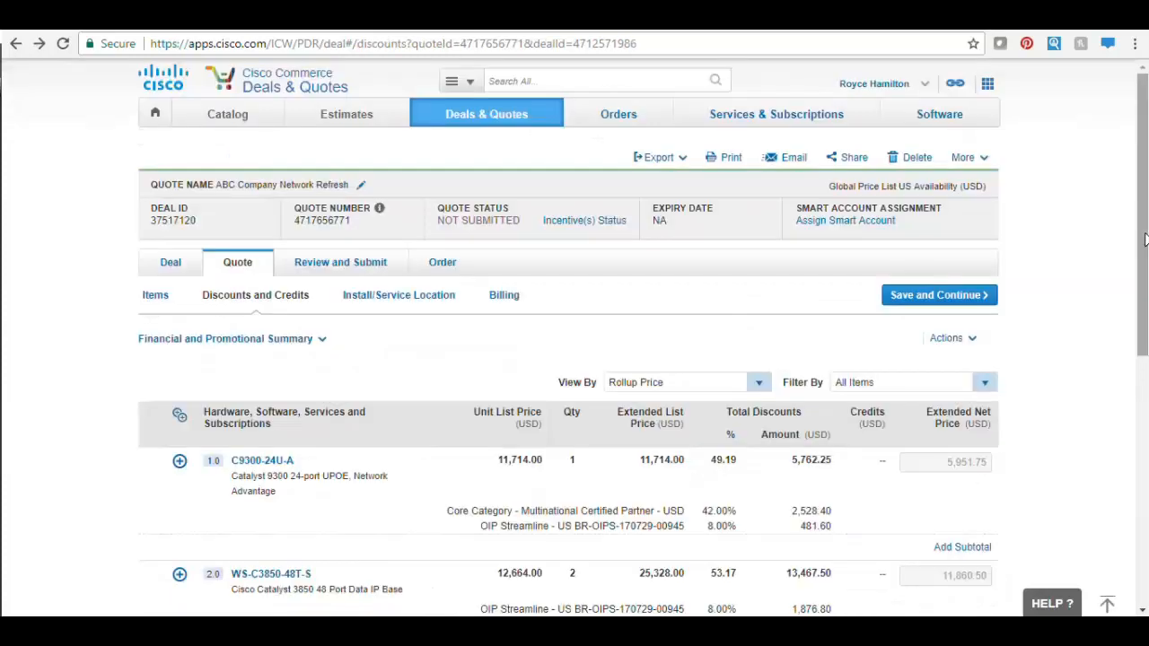
drag(1146, 241, 1146, 390)
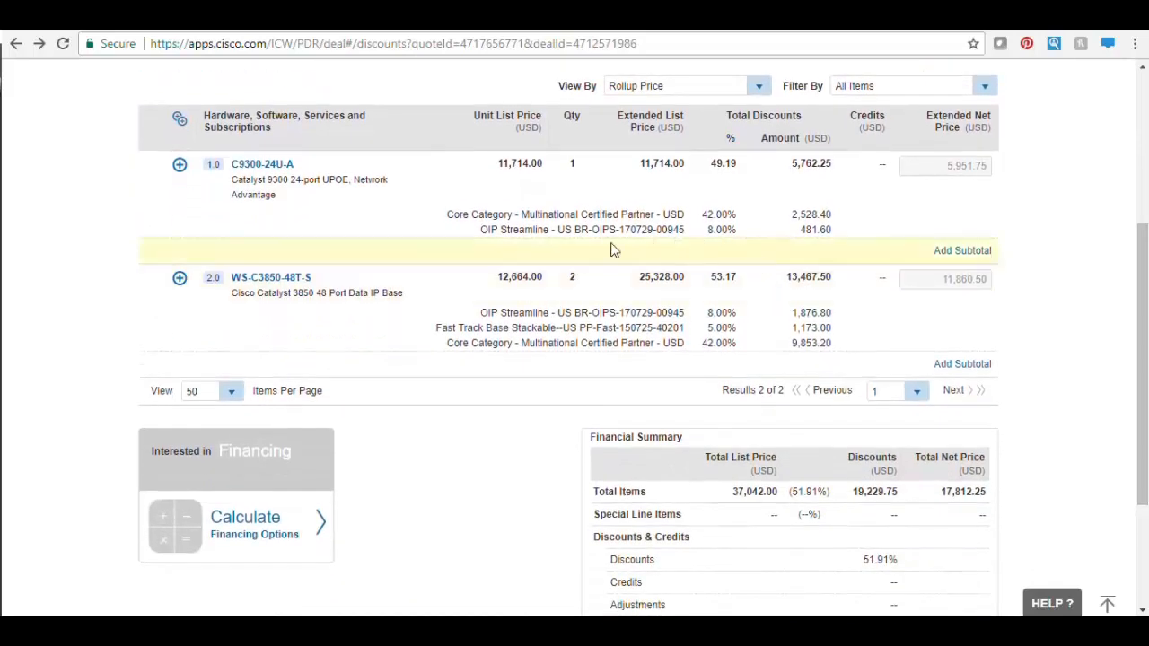
- Review line 1.0's discounts, save, and submit the 17,812.25 quote for approval
click(177, 167)
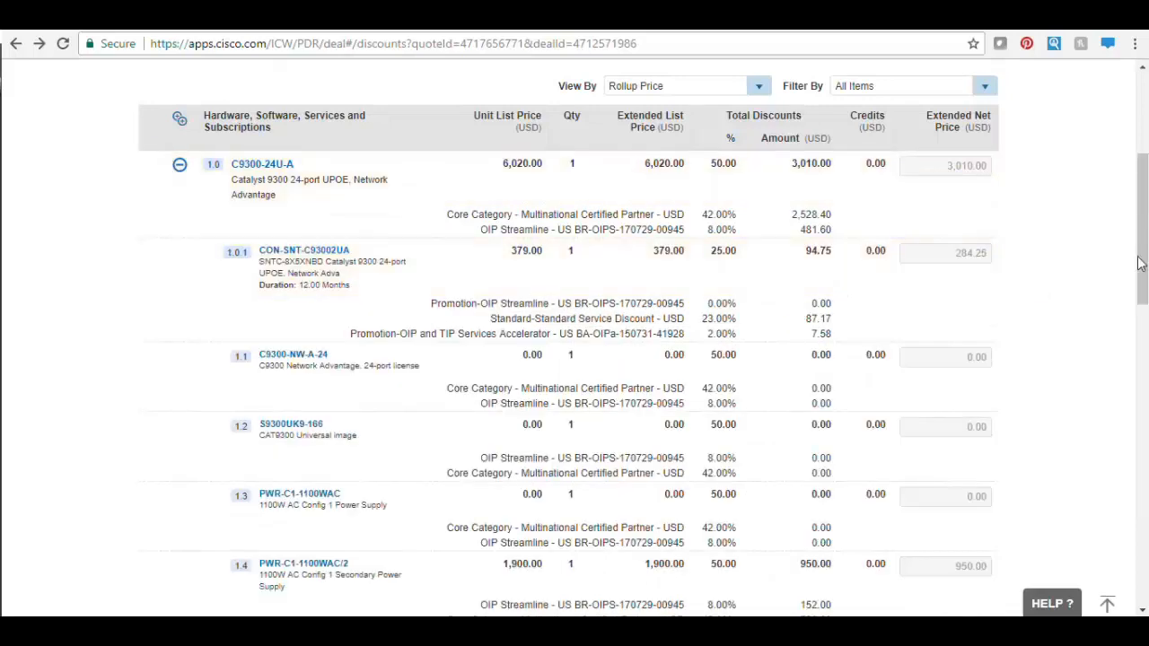
drag(1143, 260, 1132, 545)
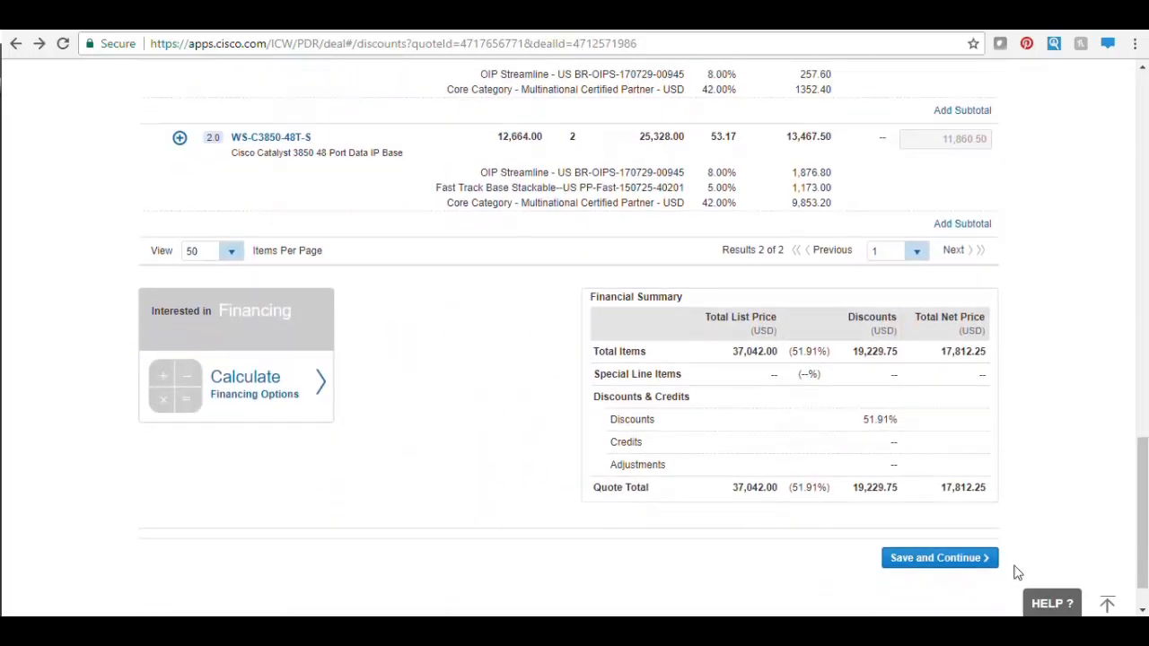
click(961, 562)
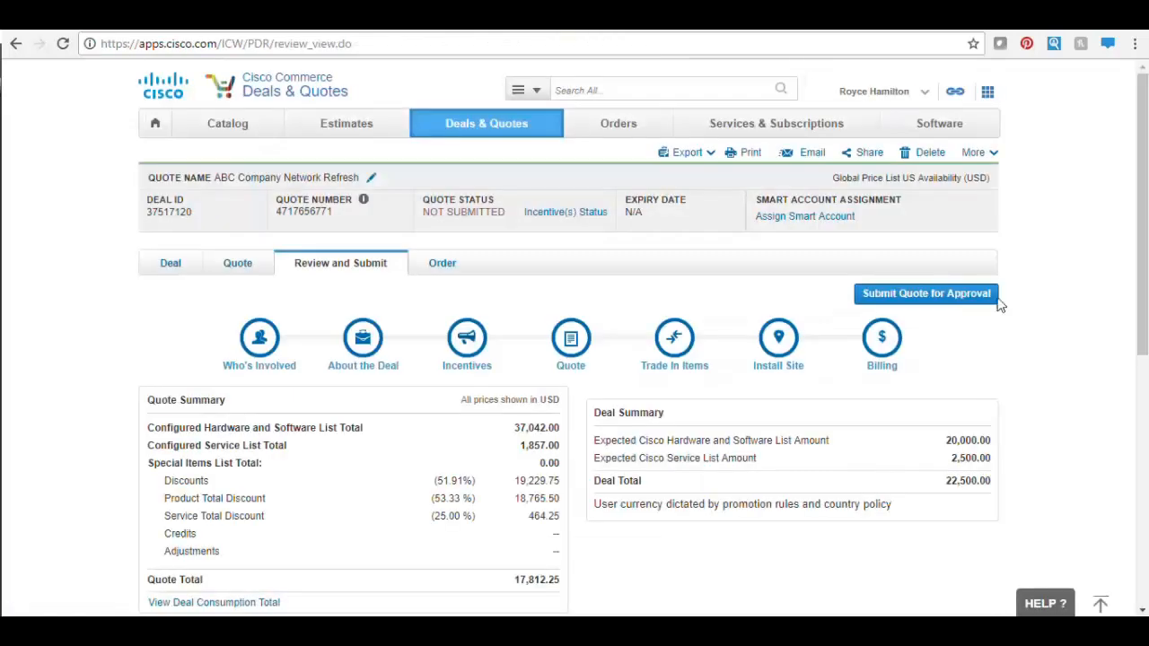
click(983, 306)
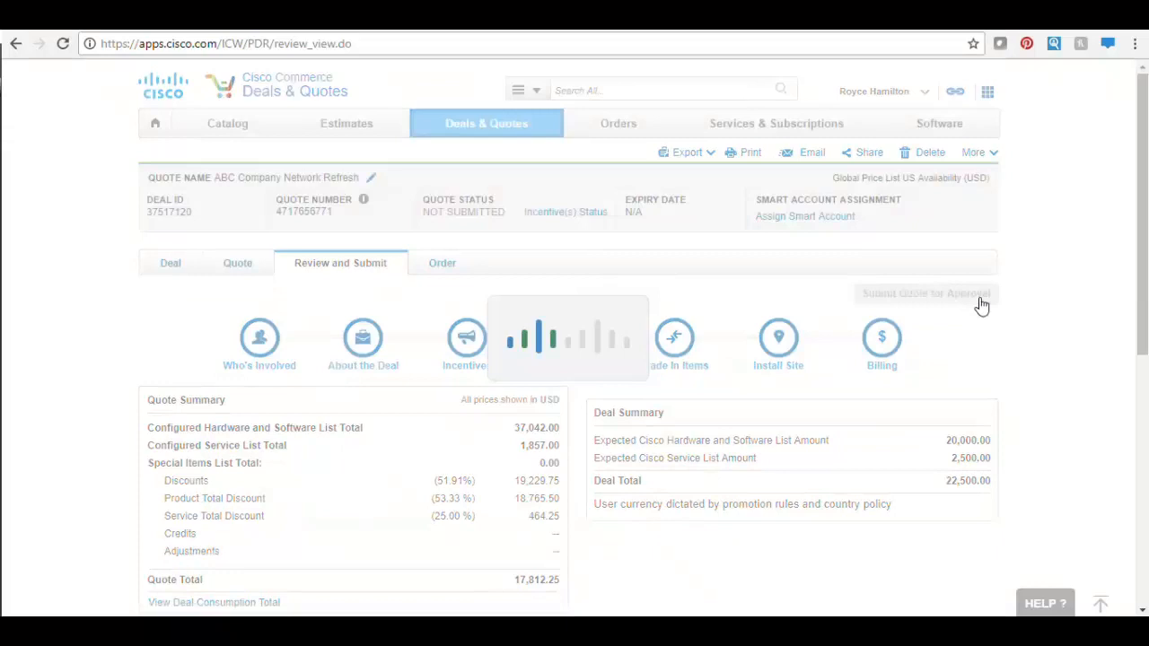